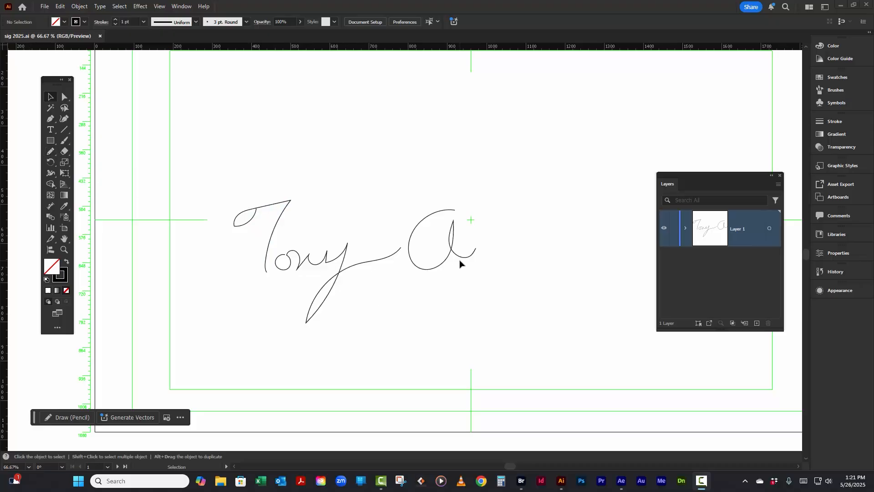
# Try out the Pencil tool's options by resetting them and setting Fidelity to fully Smooth, discarding the changes
pyautogui.click(52, 155)
pyautogui.doubleClick(52, 155)
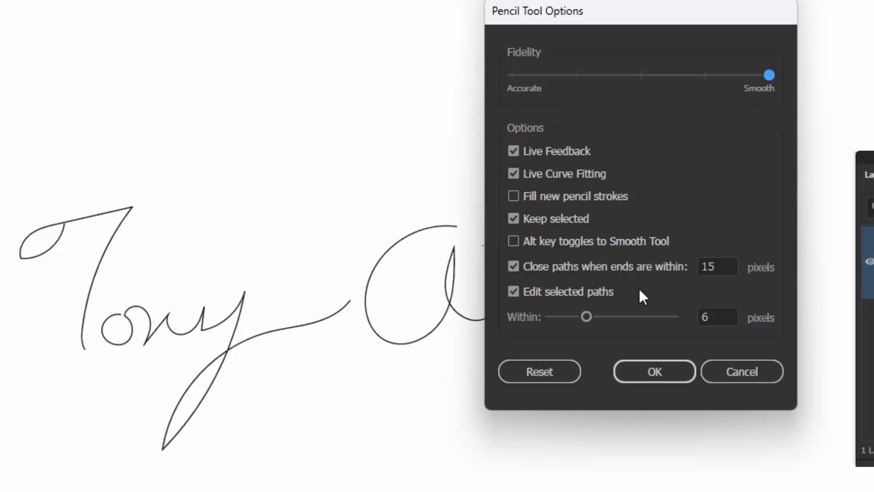
pyautogui.click(542, 373)
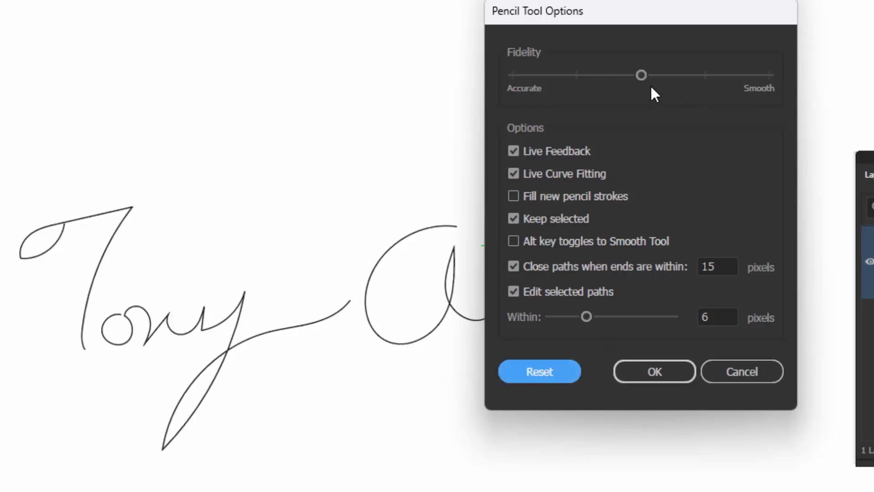
pyautogui.click(641, 74)
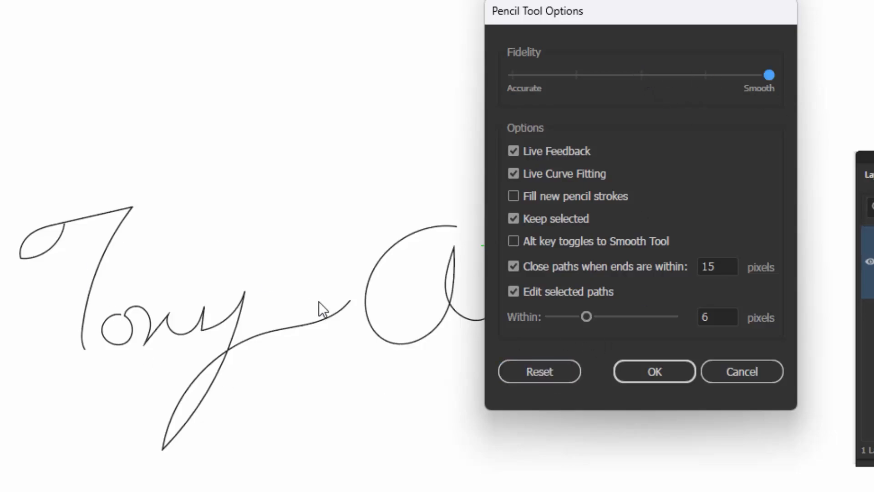
pyautogui.moveTo(627, 15); pyautogui.dragTo(706, 38)
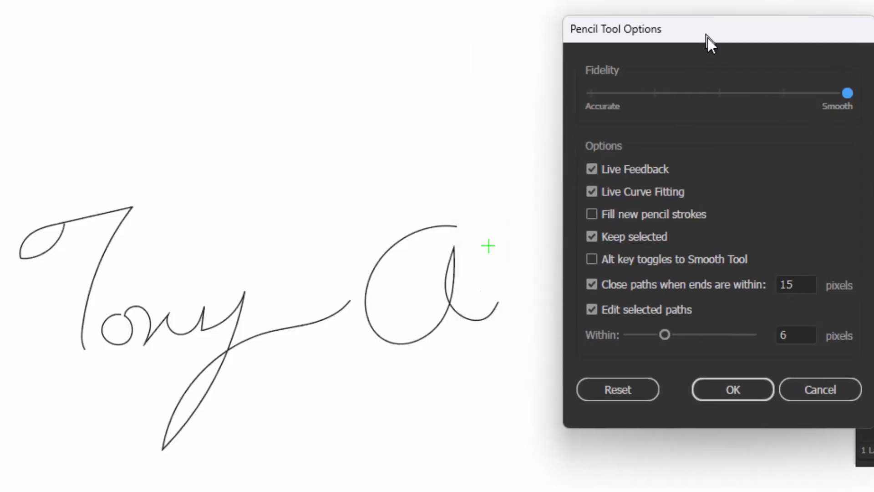
pyautogui.click(823, 390)
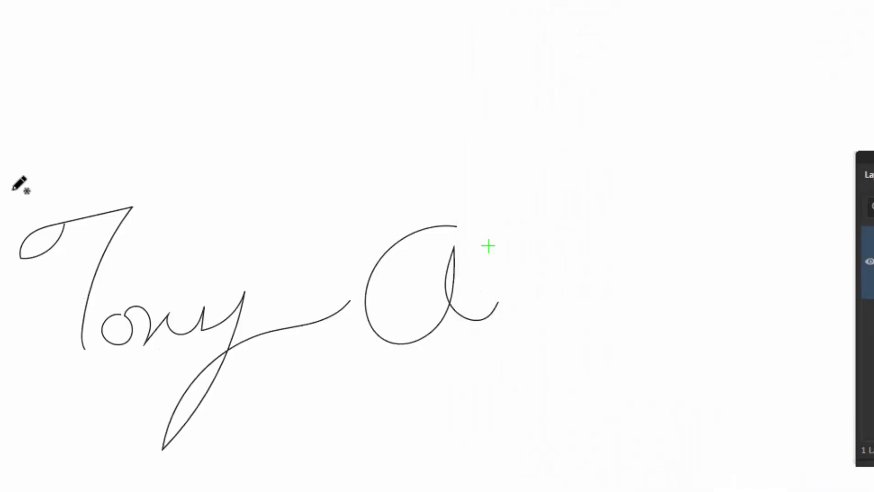
# Select and copy all of the signature's paths, and switch to After Effects
pyautogui.click(50, 96)
pyautogui.moveTo(200, 175); pyautogui.dragTo(515, 340)
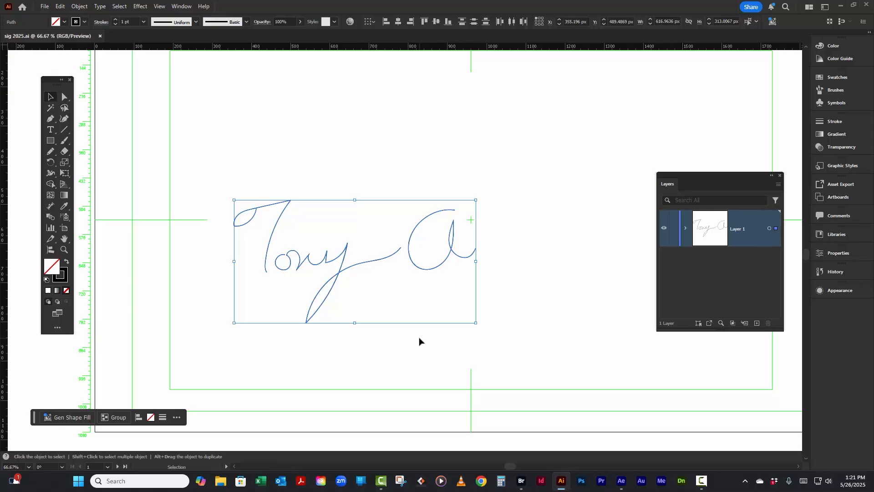
pyautogui.hotkey('alt', 'Tab')
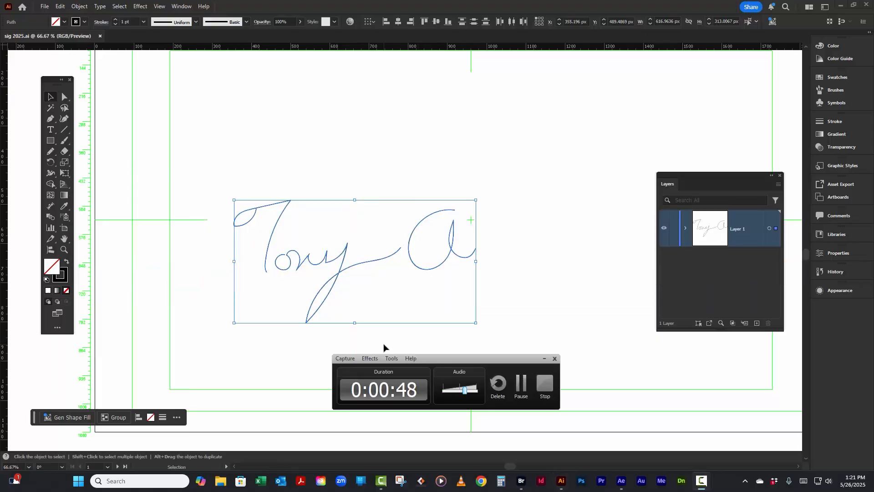
pyautogui.hotkey('alt', 'Tab')
pyautogui.hotkey('alt', 'Tab')
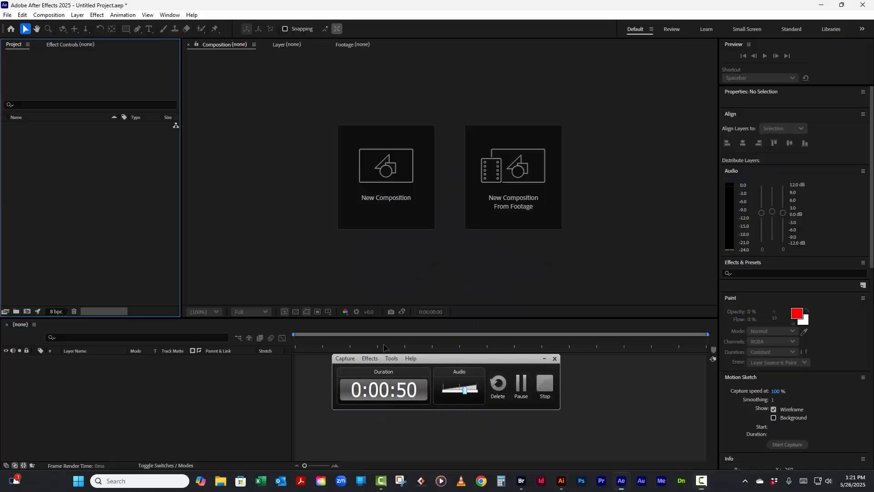
pyautogui.moveTo(564, 380); pyautogui.dragTo(756, 413)
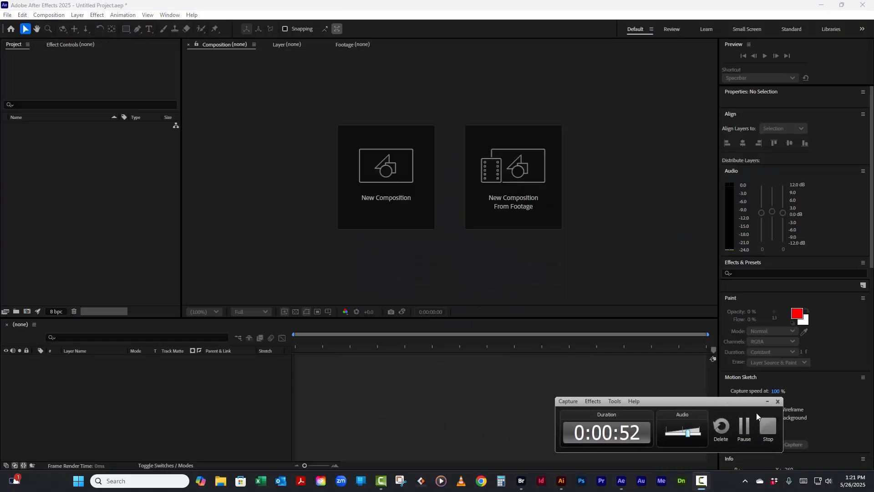
pyautogui.click(768, 400)
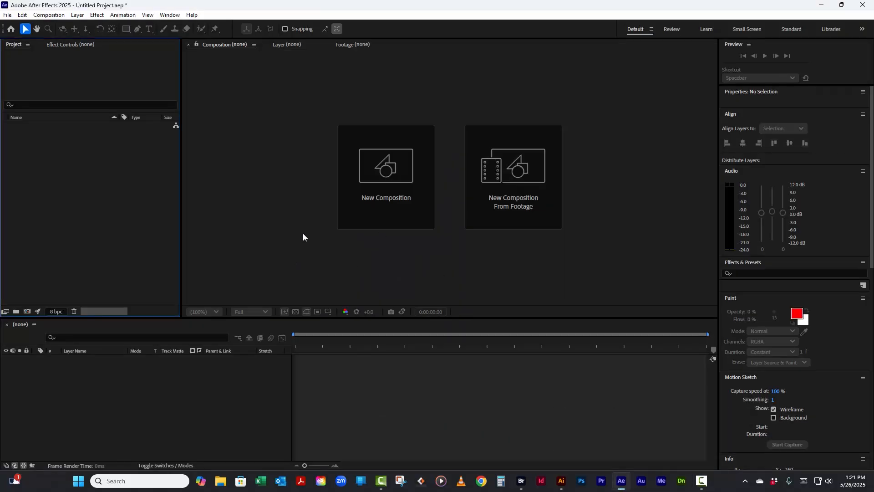
# Create a 1920x1080, 29.97 fps, 10-second composition and add a composition-sized magenta-red solid to it
pyautogui.click(398, 178)
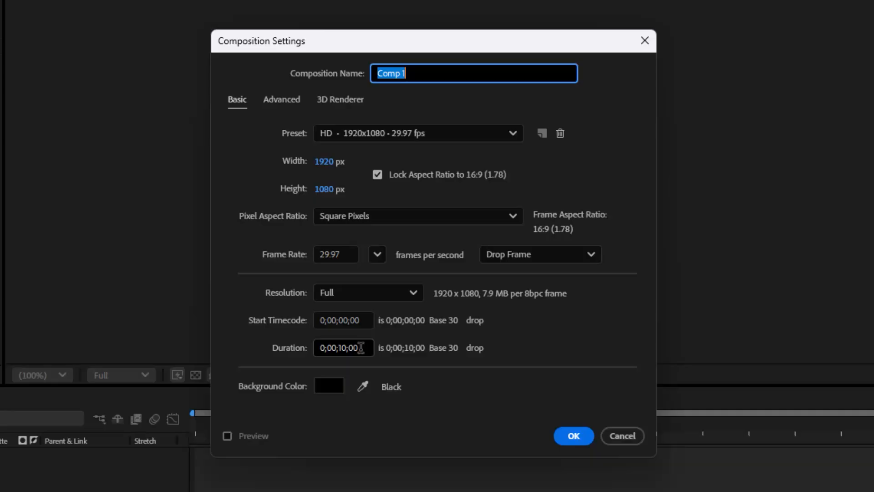
pyautogui.click(573, 433)
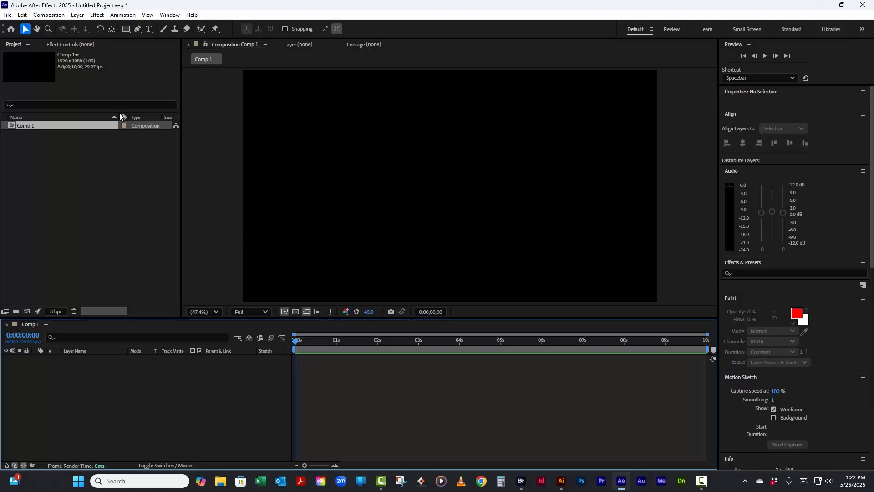
pyautogui.click(81, 16)
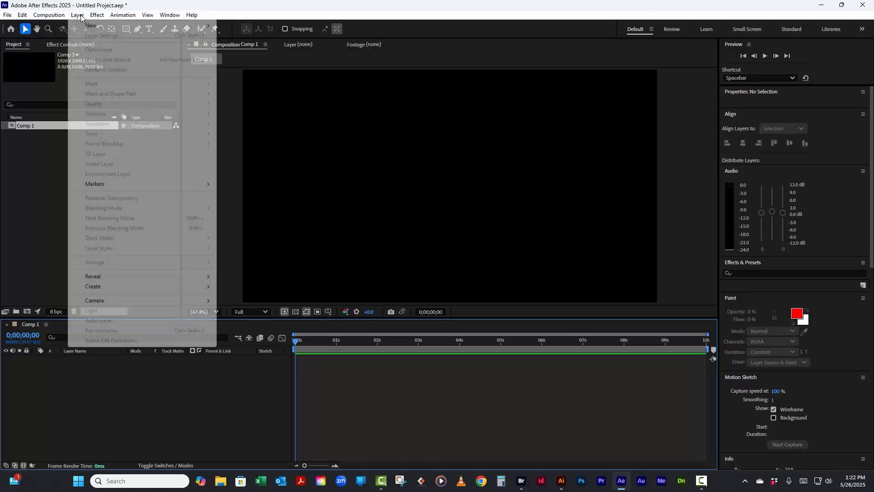
pyautogui.moveTo(91, 26)
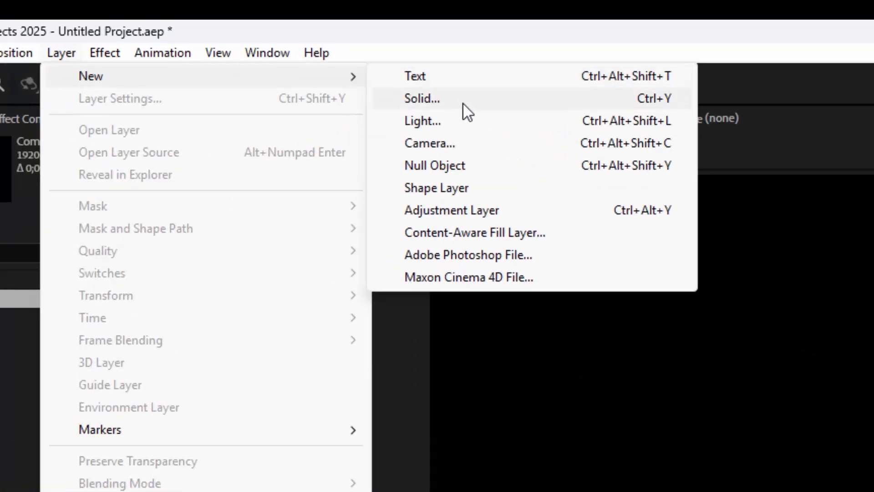
pyautogui.click(464, 105)
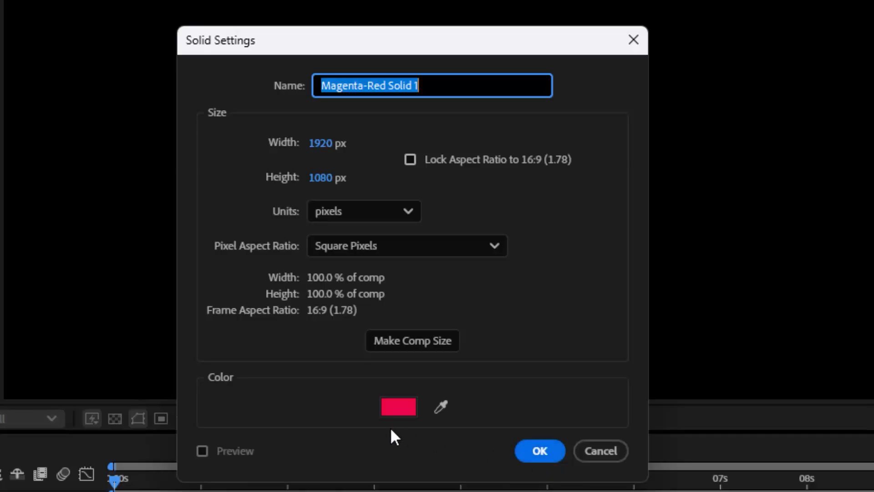
pyautogui.click(537, 449)
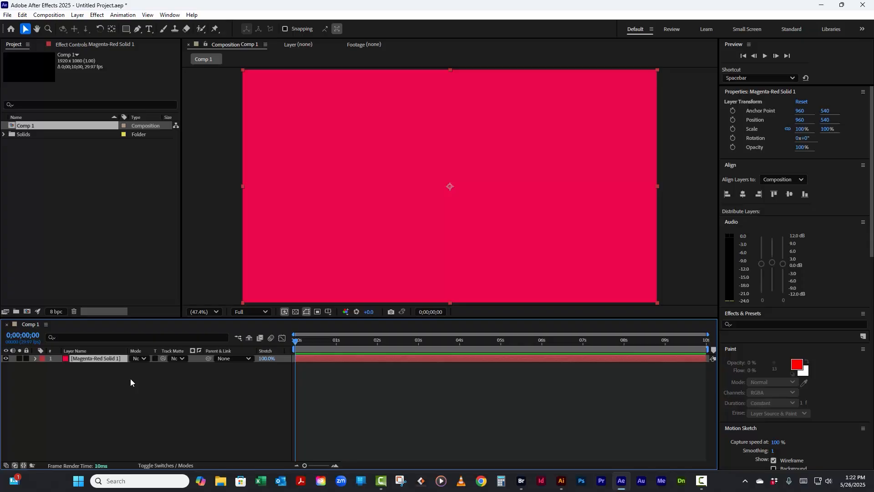
# Paste the copied signature paths onto the solid layer as masks and expand the layer's properties
pyautogui.hotkey('ctrl', 'v')
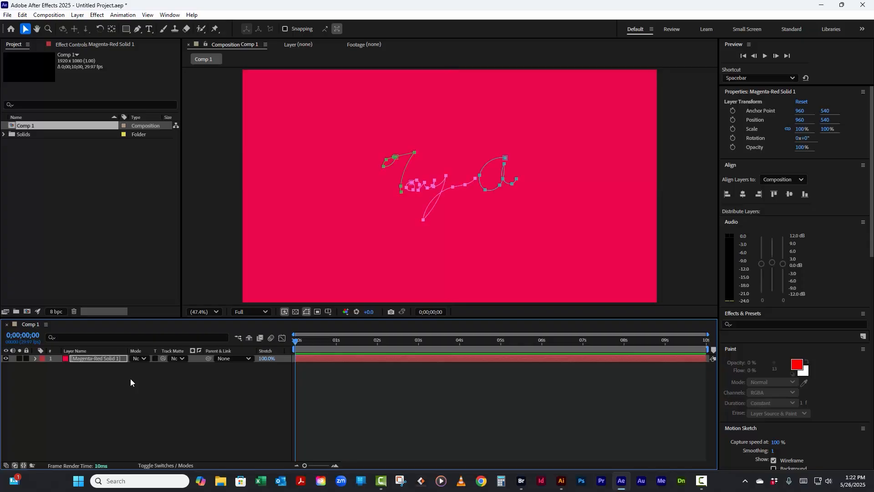
pyautogui.click(458, 256)
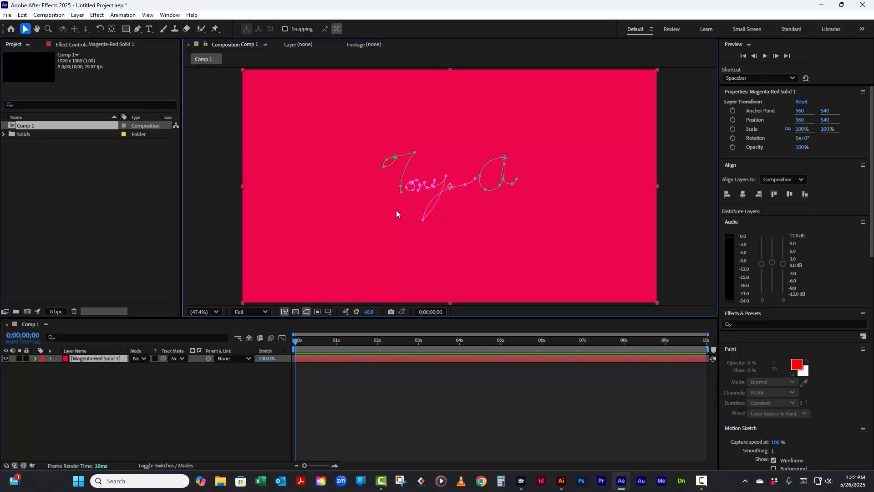
pyautogui.click(34, 359)
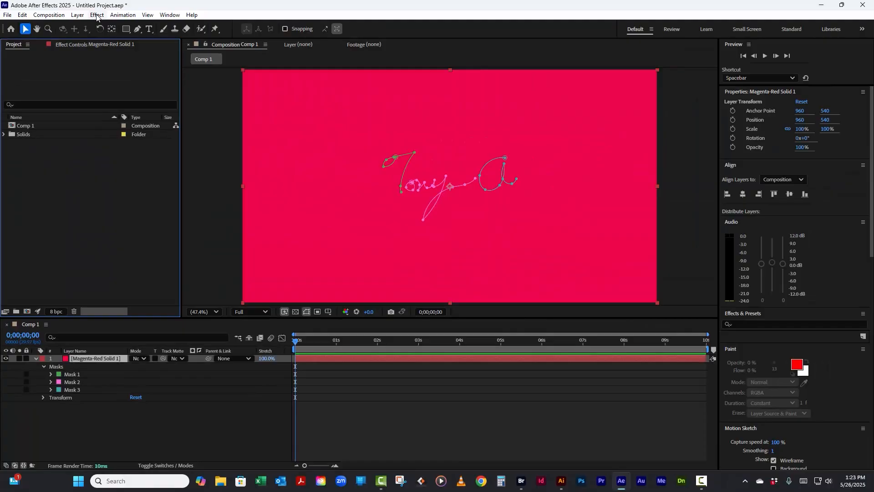
# Apply the Generate > Stroke effect to the solid layer with All Masks enabled, and deselect the layer
pyautogui.click(97, 15)
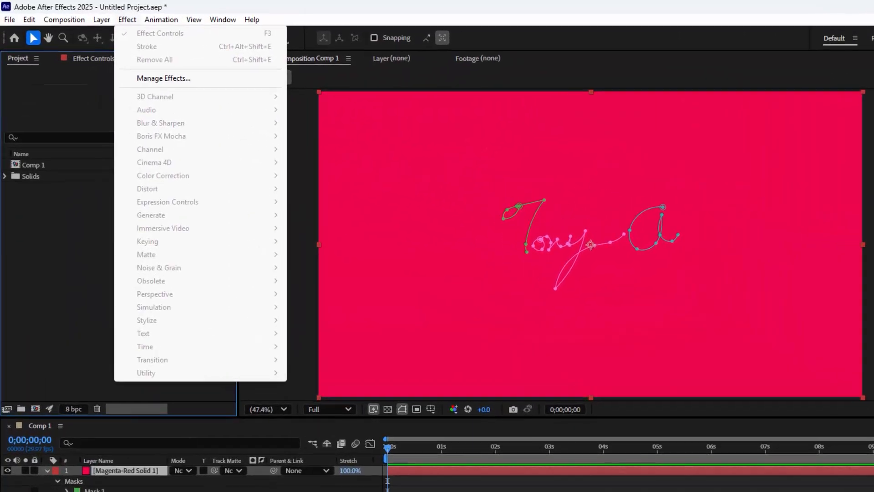
pyautogui.click(205, 473)
pyautogui.click(124, 414)
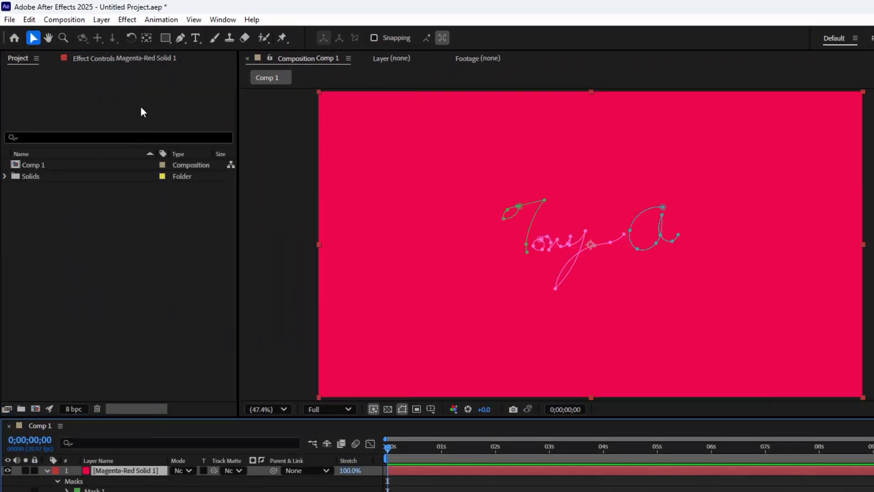
pyautogui.click(129, 19)
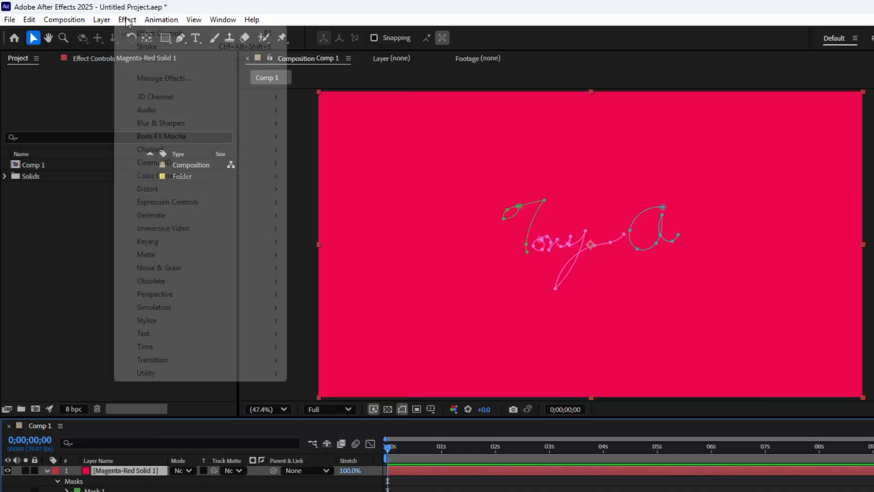
pyautogui.moveTo(170, 216)
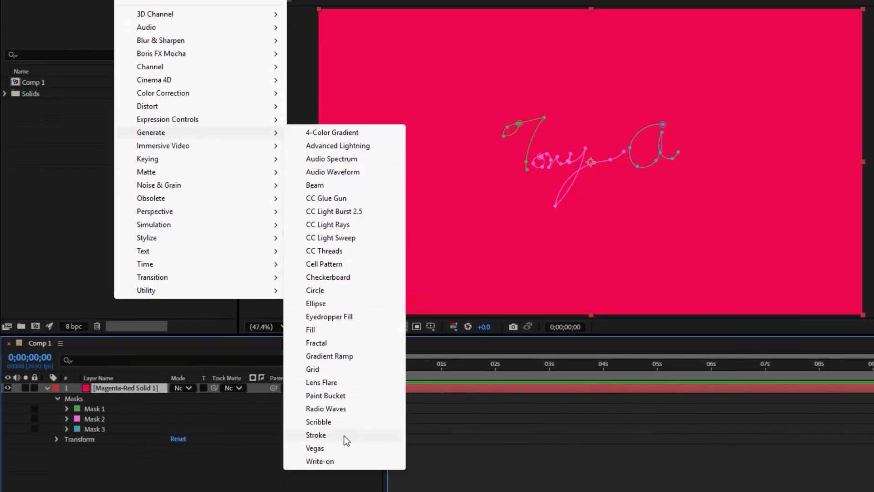
pyautogui.click(343, 435)
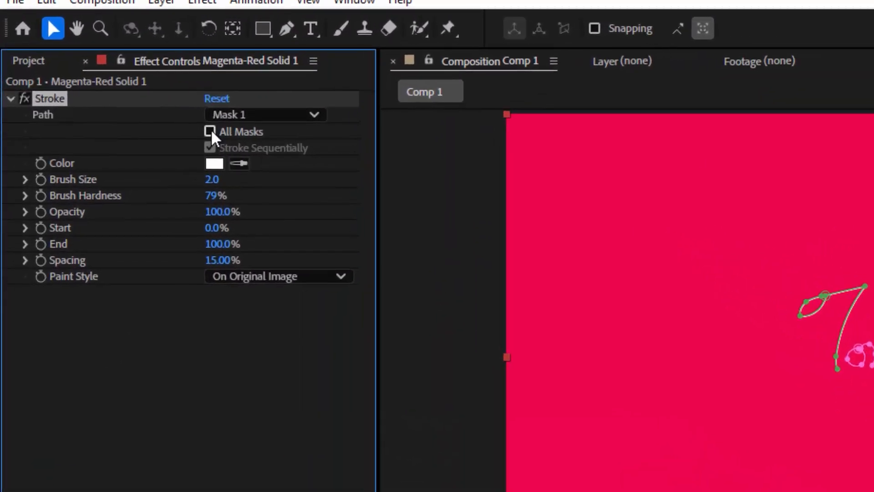
pyautogui.click(210, 132)
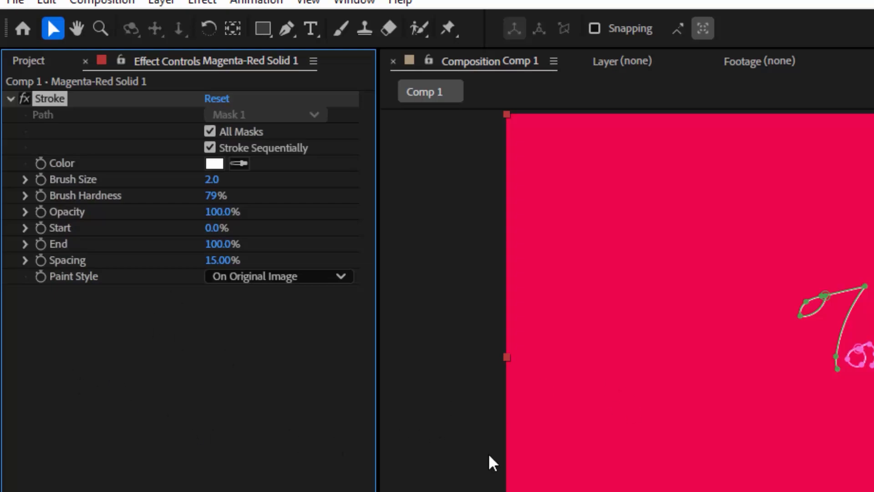
pyautogui.click(445, 460)
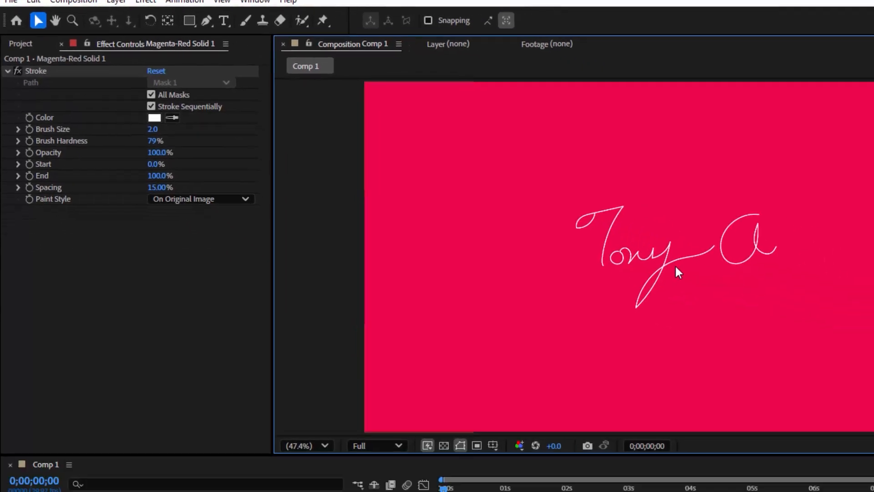
# Set the Stroke effect's Brush Size to 3.4 and deselect the layer
pyautogui.click(586, 223)
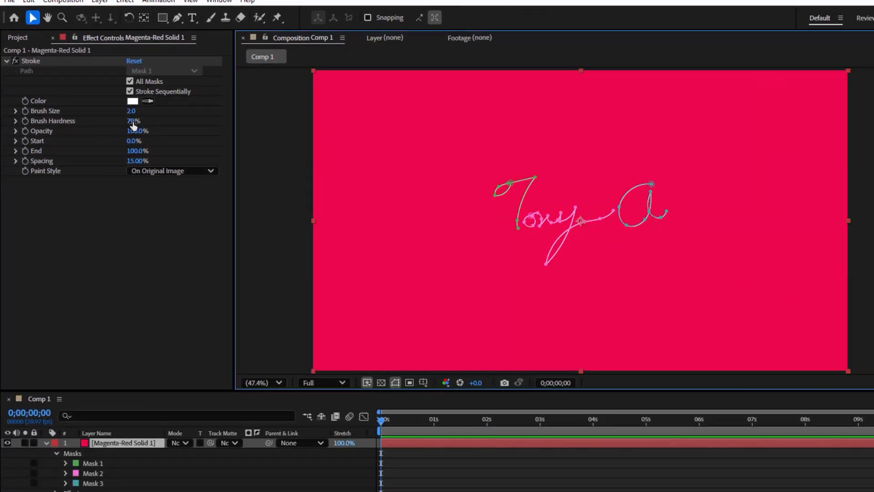
pyautogui.moveTo(131, 114); pyautogui.dragTo(141, 112)
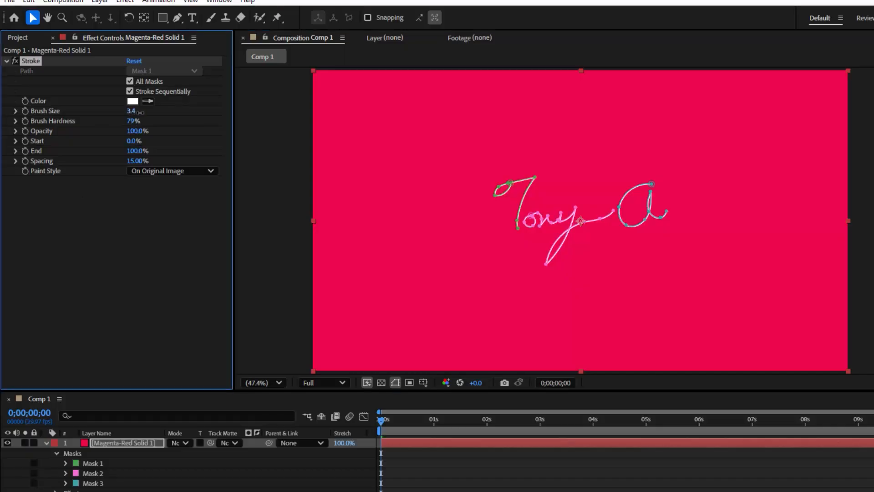
pyautogui.click(190, 270)
pyautogui.click(244, 284)
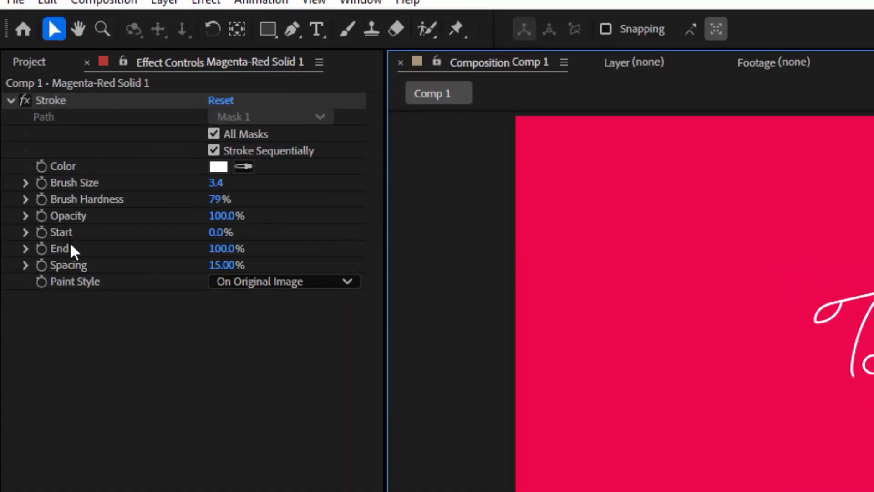
# Scrub the Stroke effect's Start value up to 100% and back to 0% to preview its influence on the signature
pyautogui.click(26, 232)
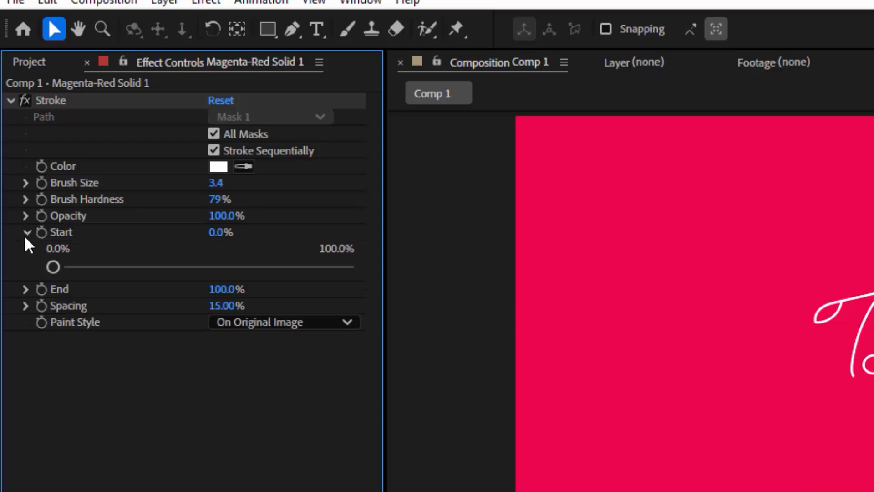
pyautogui.moveTo(52, 266); pyautogui.dragTo(54, 266)
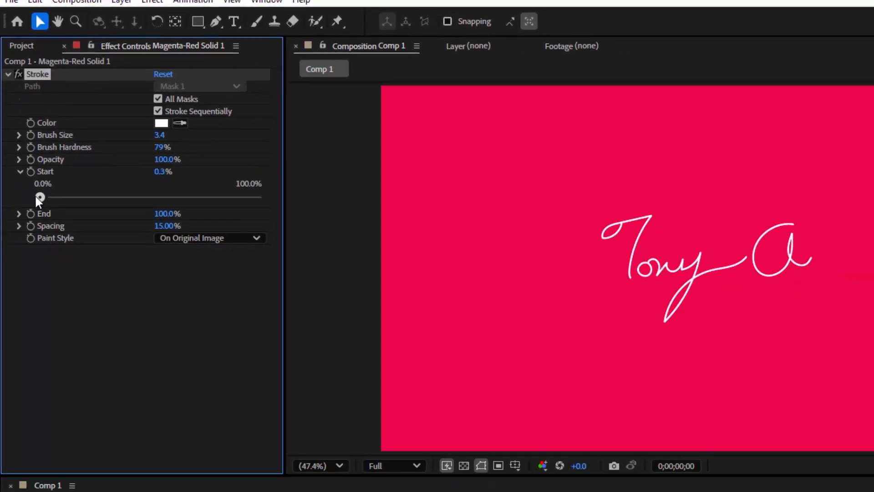
pyautogui.moveTo(36, 196)
pyautogui.mouseDown()
pyautogui.moveTo(201, 213)
pyautogui.moveTo(291, 210)
pyautogui.mouseUp()
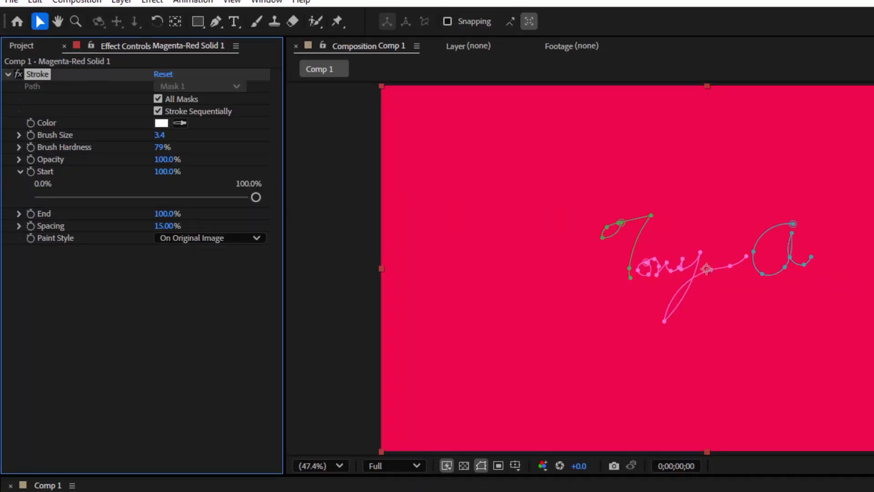
pyautogui.moveTo(256, 197); pyautogui.dragTo(22, 206)
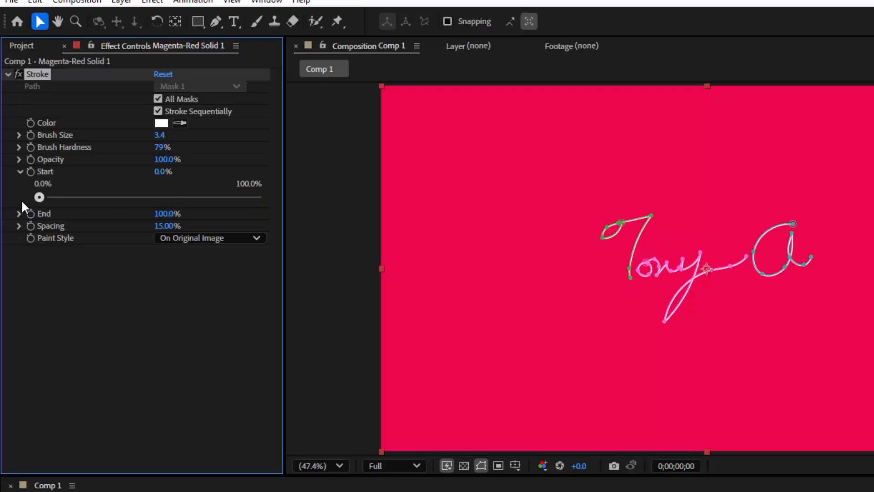
pyautogui.click(20, 171)
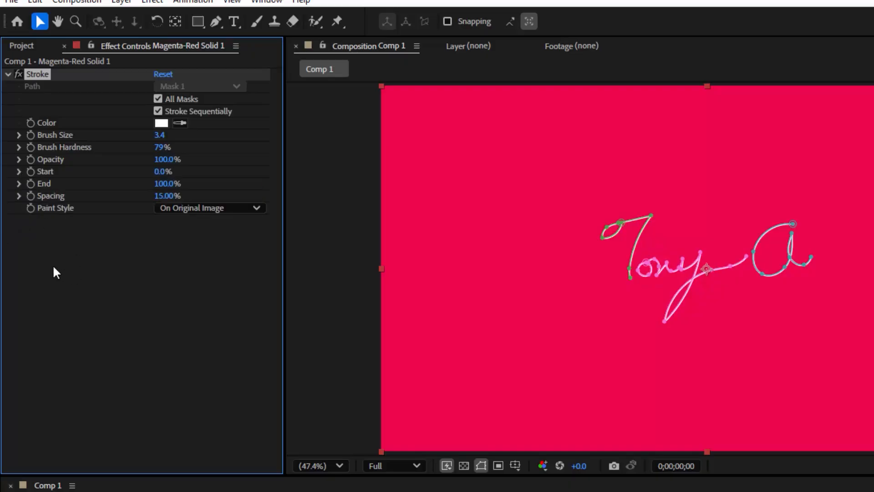
# Scrub the Stroke effect's End value to preview it, and set an End keyframe of 0% at 0;00;00;00
pyautogui.click(20, 183)
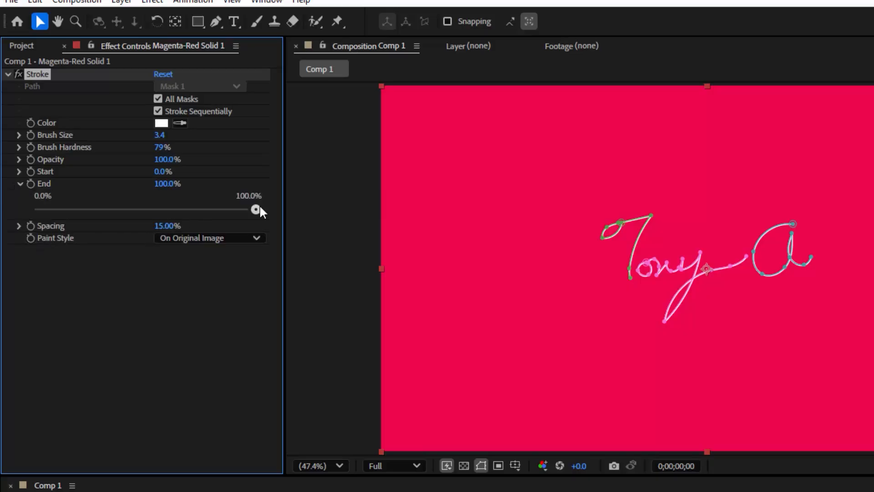
pyautogui.moveTo(253, 209); pyautogui.dragTo(15, 205)
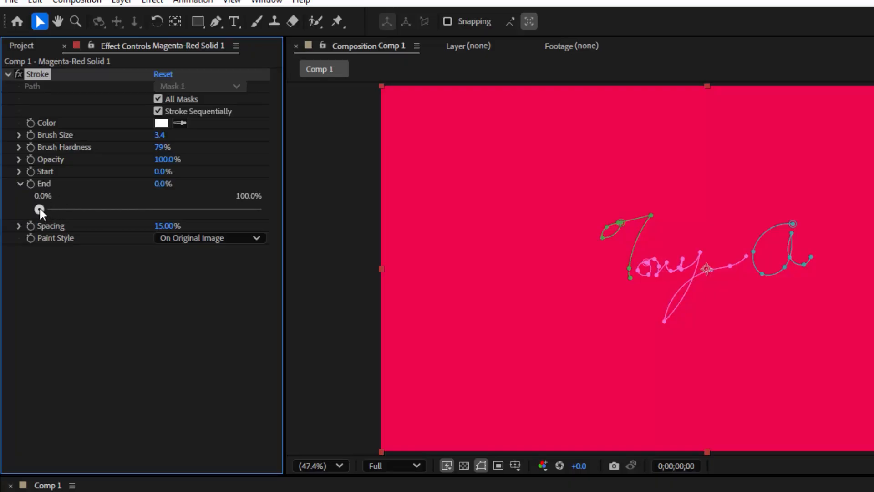
pyautogui.moveTo(40, 209)
pyautogui.mouseDown()
pyautogui.moveTo(21, 203)
pyautogui.moveTo(252, 220)
pyautogui.mouseUp()
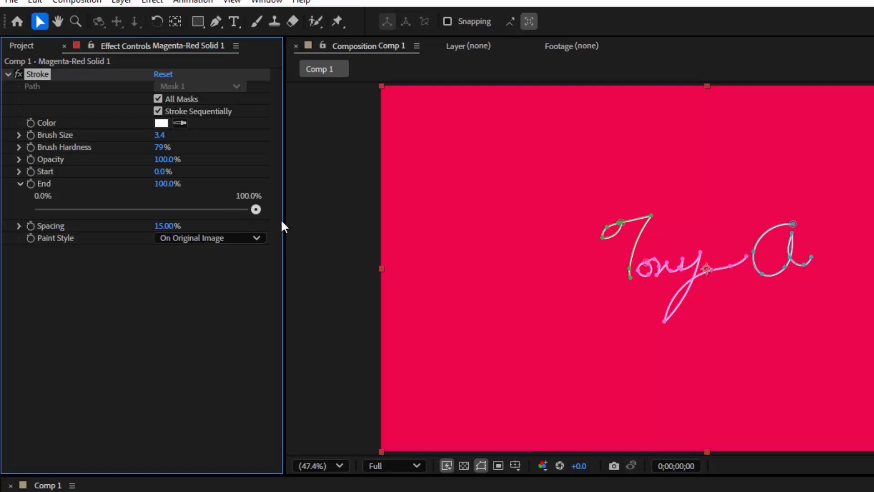
pyautogui.moveTo(255, 210); pyautogui.dragTo(3, 219)
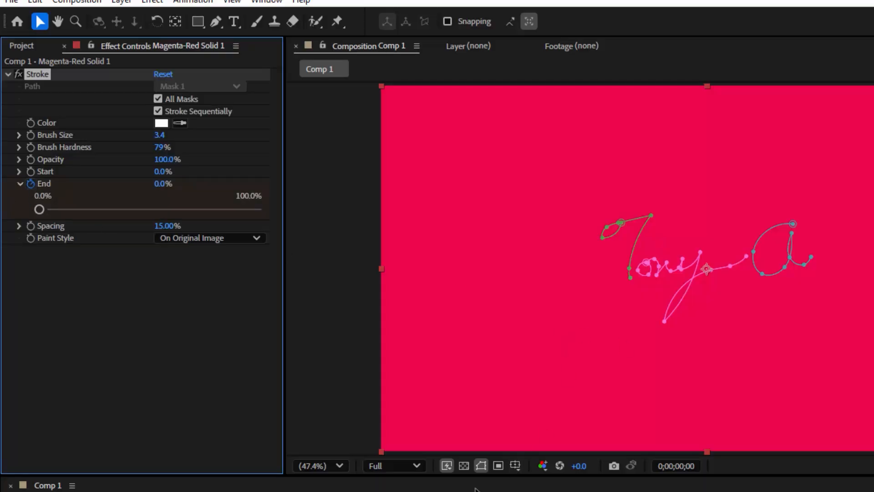
# Keyframe the Stroke effect's End at 100% at 0;00;08;00, and play the signature animation from the beginning
pyautogui.moveTo(448, 482); pyautogui.dragTo(795, 436)
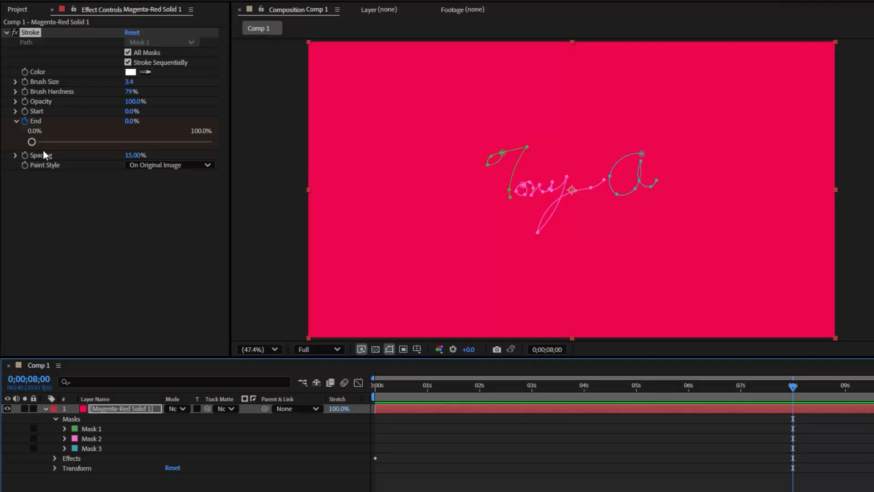
pyautogui.moveTo(31, 141); pyautogui.dragTo(171, 163)
pyautogui.hotkey('ctrl', 'z')
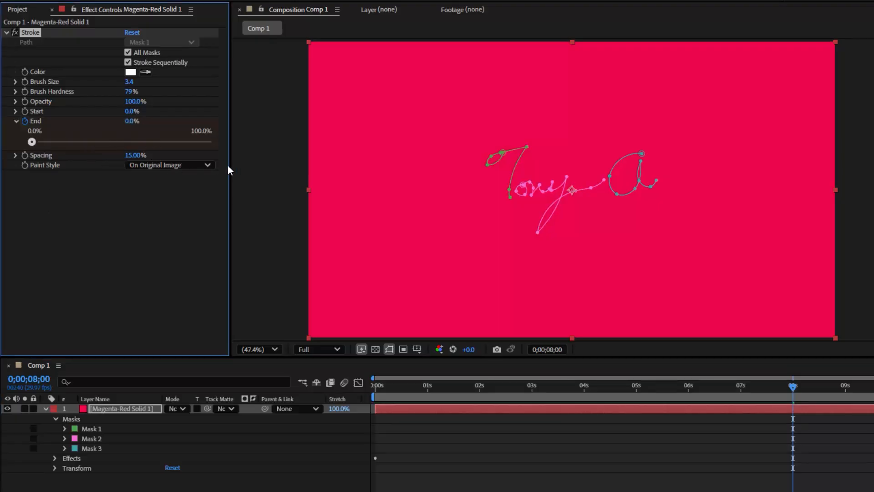
pyautogui.click(207, 141)
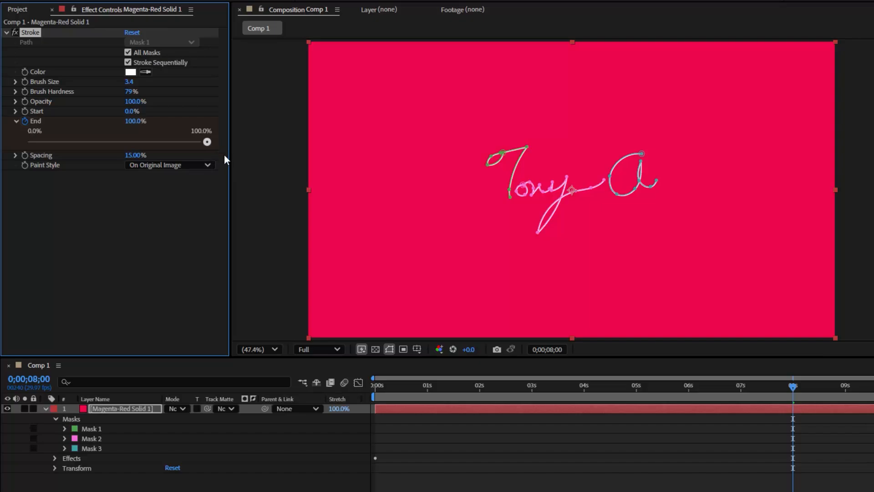
pyautogui.click(261, 292)
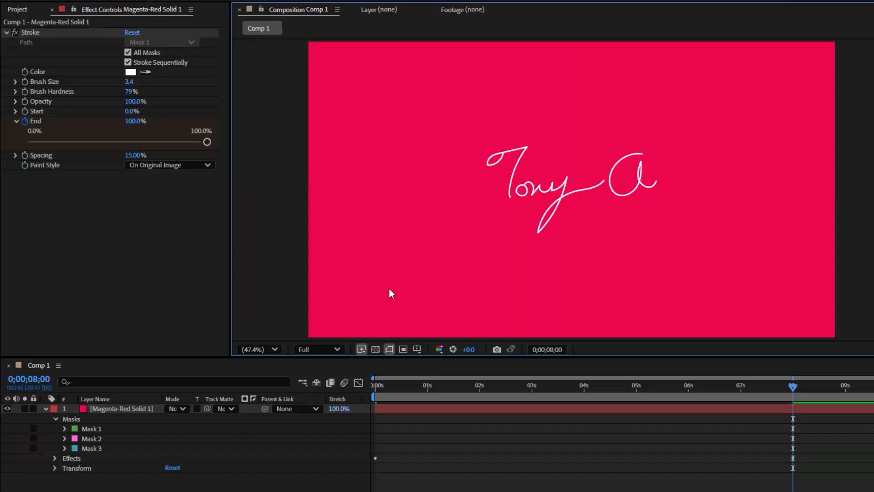
pyautogui.moveTo(792, 387); pyautogui.dragTo(318, 426)
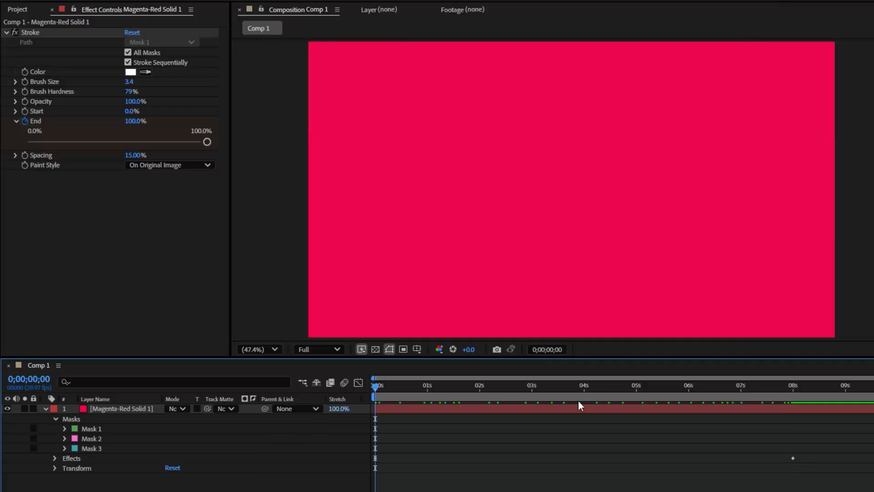
pyautogui.press('space')
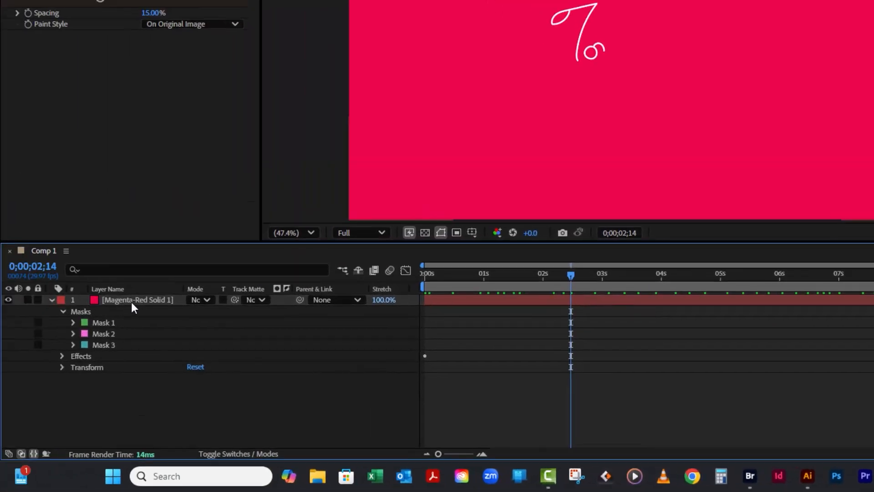
# Show only the solid layer's keyframed properties, and move the final End keyframe earlier to about 5.5 seconds
pyautogui.click(132, 300)
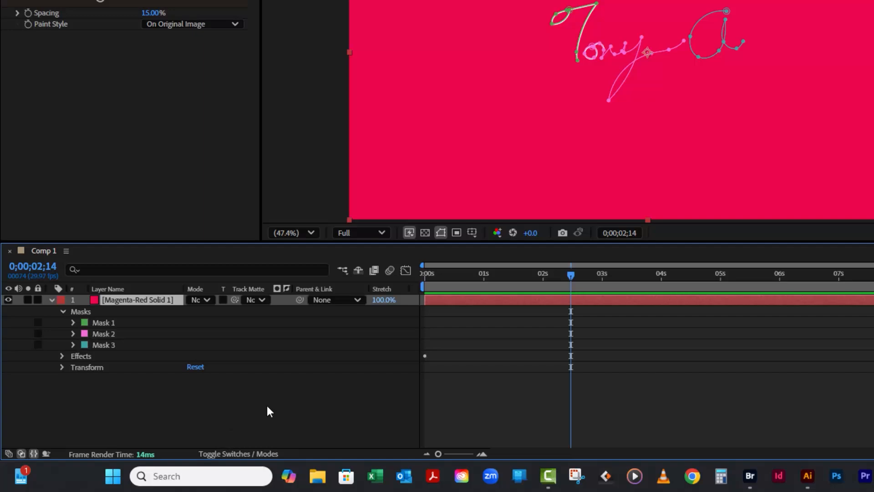
pyautogui.press('u')
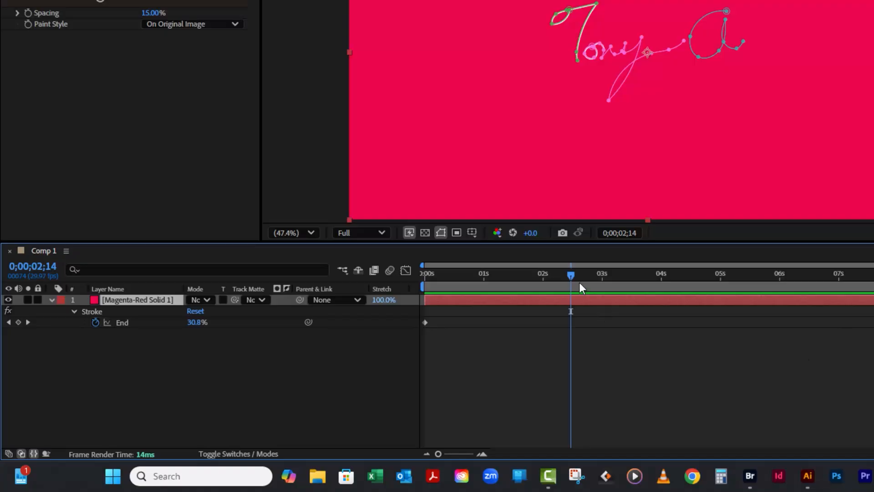
pyautogui.moveTo(873, 322); pyautogui.dragTo(865, 323)
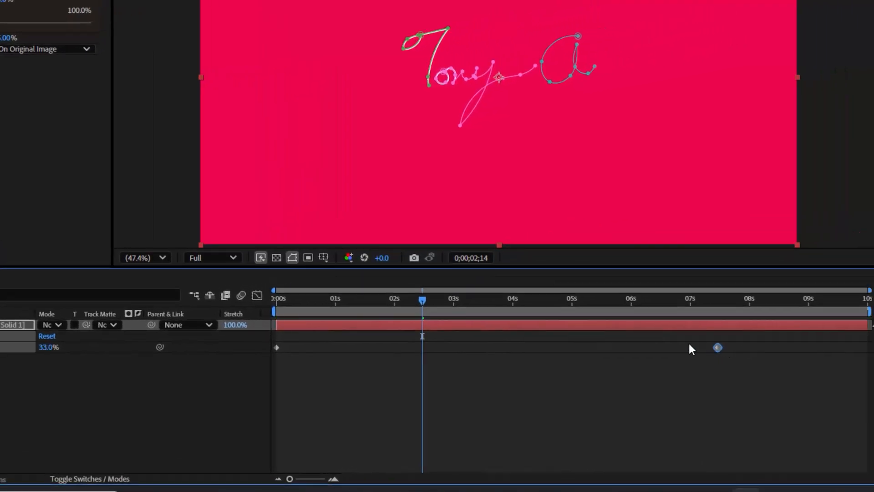
pyautogui.moveTo(689, 345); pyautogui.dragTo(602, 342)
# Play the shortened signature animation from the first frame, and scrub past its final keyframe to about 7 seconds
pyautogui.moveTo(421, 298); pyautogui.dragTo(197, 383)
pyautogui.press('space')
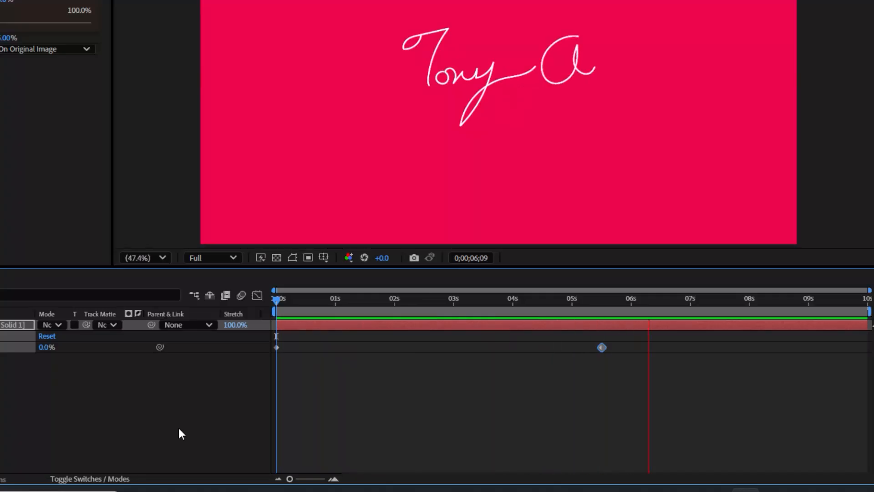
pyautogui.click(175, 414)
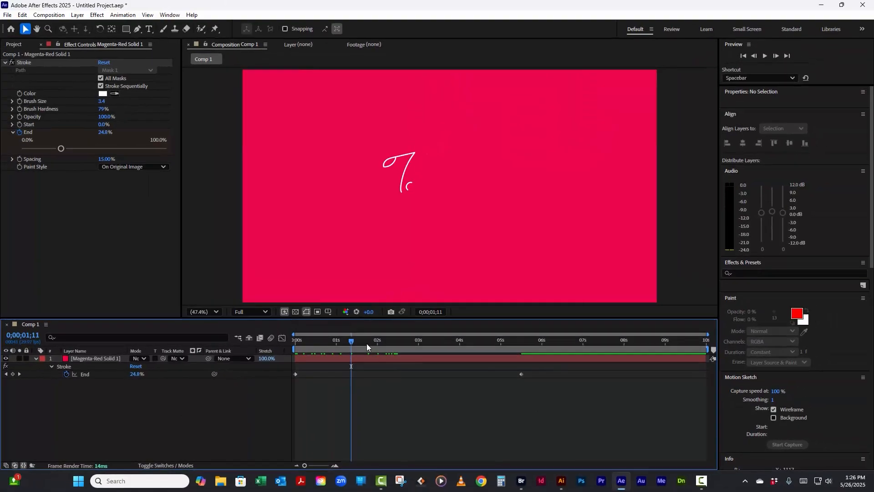
pyautogui.moveTo(351, 340); pyautogui.dragTo(591, 368)
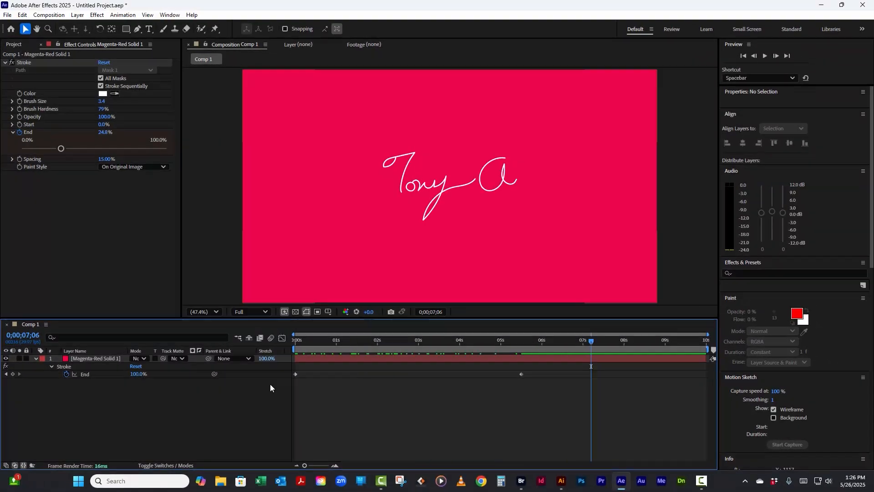
# Expand the solid layer's full Stroke properties and set Paint Style to On Transparent
pyautogui.click(94, 359)
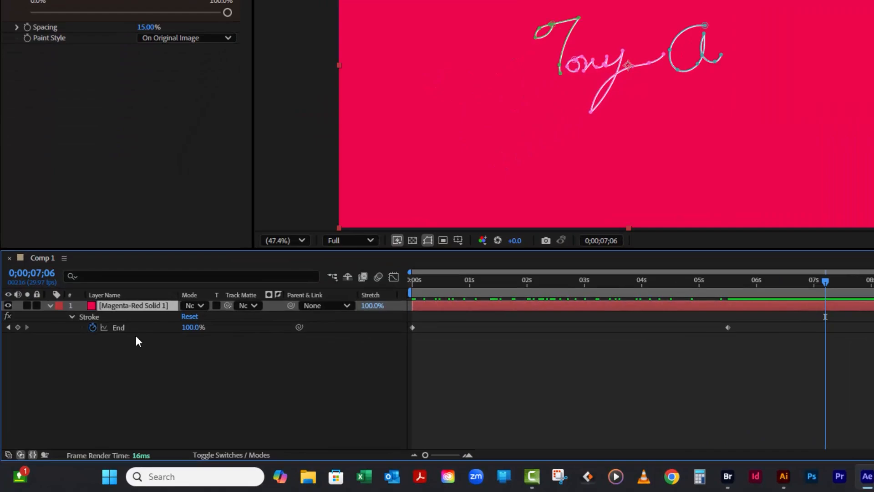
pyautogui.click(151, 373)
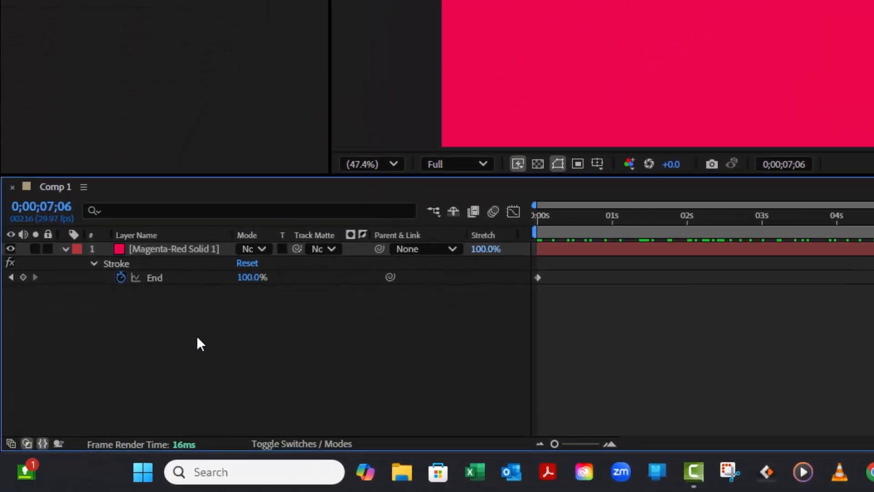
pyautogui.click(120, 305)
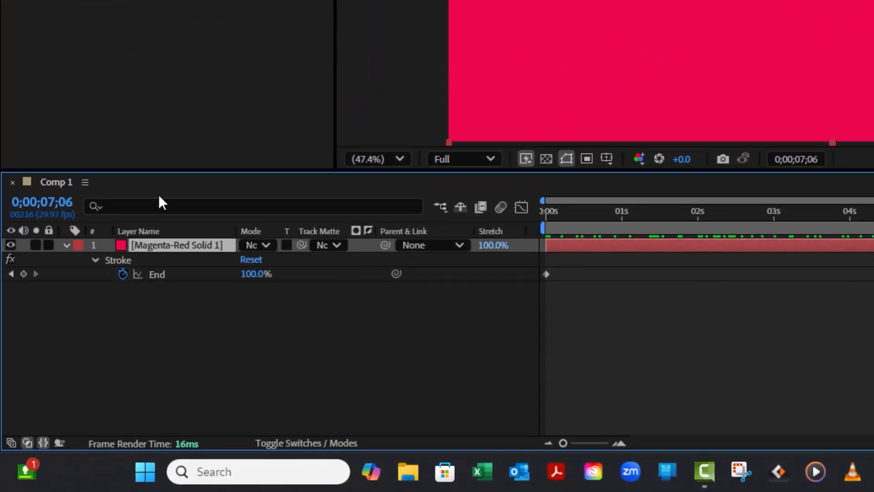
pyautogui.click(67, 245)
pyautogui.click(67, 245)
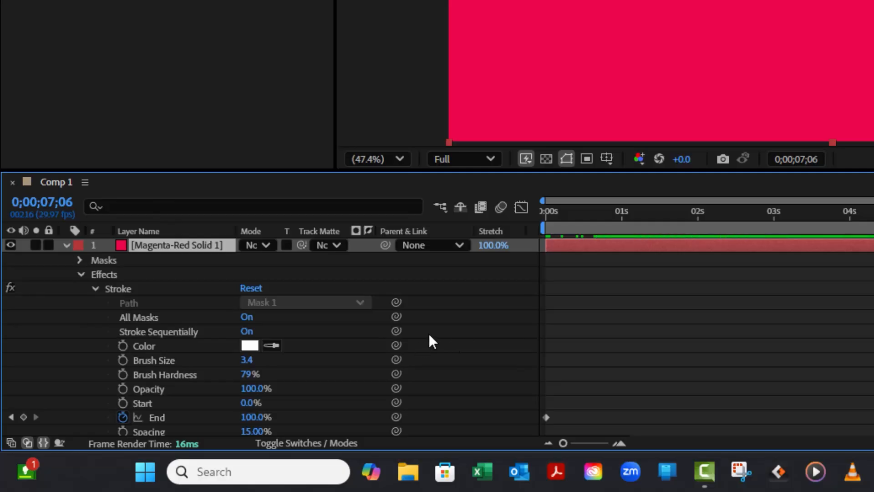
pyautogui.scroll(-3, 464, 364)
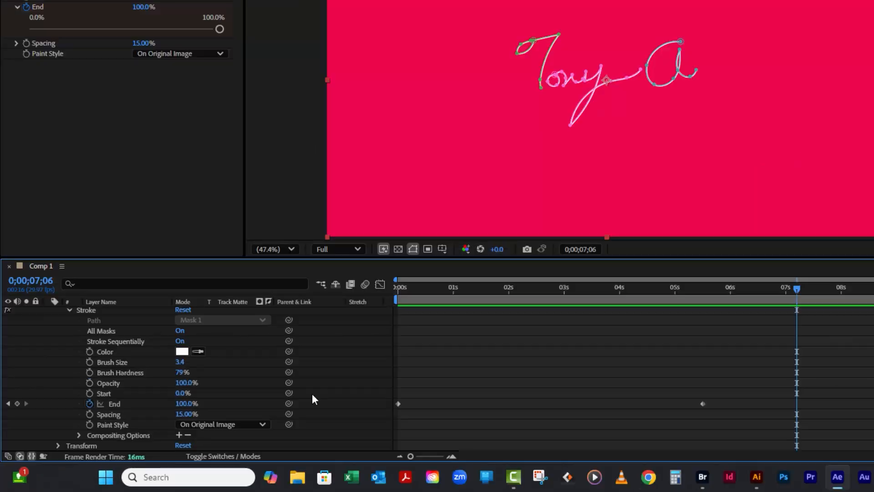
pyautogui.click(263, 424)
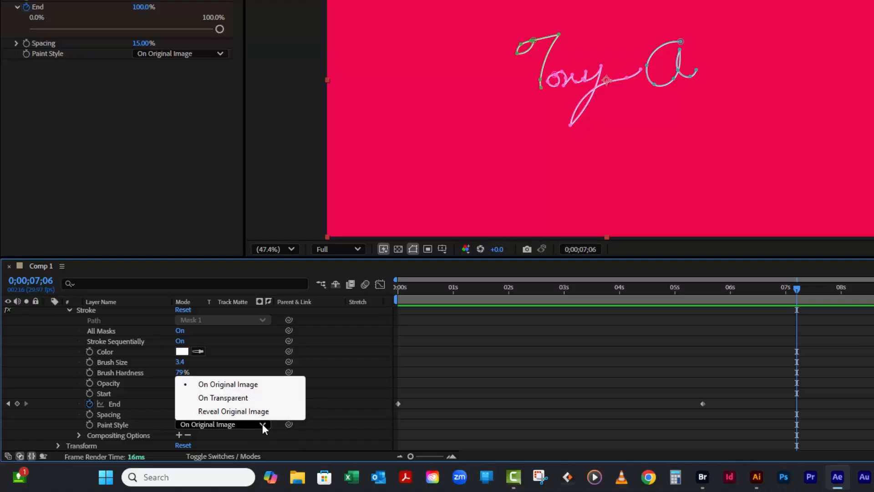
pyautogui.click(252, 399)
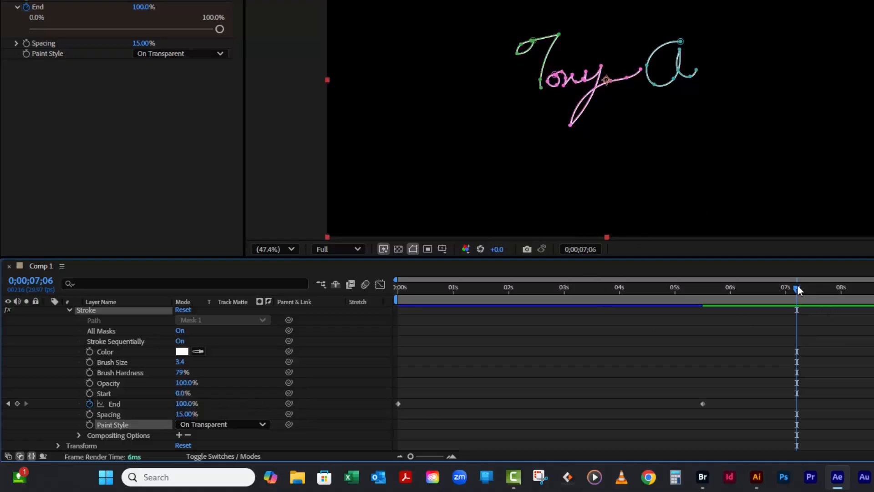
# Deselect the layer and scrub the timeline from the start to about 6 seconds and back to check the transparent background
pyautogui.moveTo(796, 288)
pyautogui.mouseDown()
pyautogui.moveTo(615, 312)
pyautogui.moveTo(390, 320)
pyautogui.mouseUp()
pyautogui.click(273, 166)
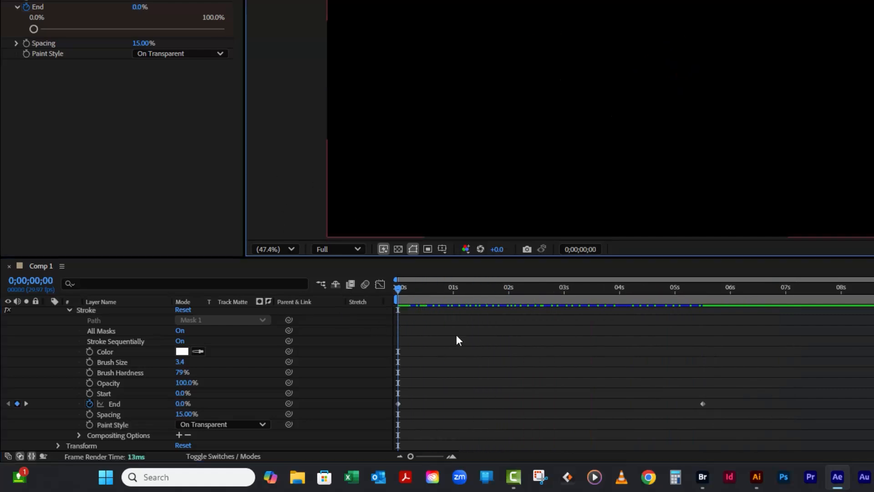
pyautogui.moveTo(398, 291)
pyautogui.mouseDown()
pyautogui.moveTo(421, 288)
pyautogui.moveTo(658, 349)
pyautogui.moveTo(751, 362)
pyautogui.mouseUp()
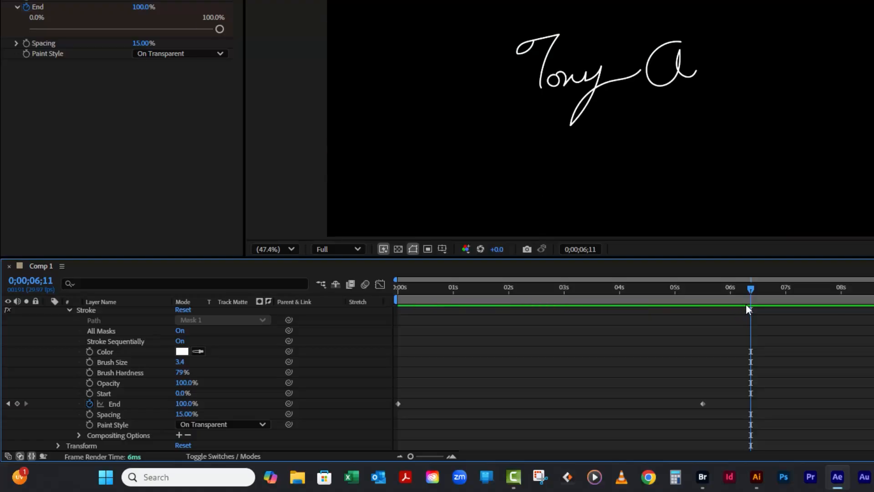
pyautogui.moveTo(749, 290)
pyautogui.mouseDown()
pyautogui.moveTo(529, 335)
pyautogui.moveTo(387, 341)
pyautogui.mouseUp()
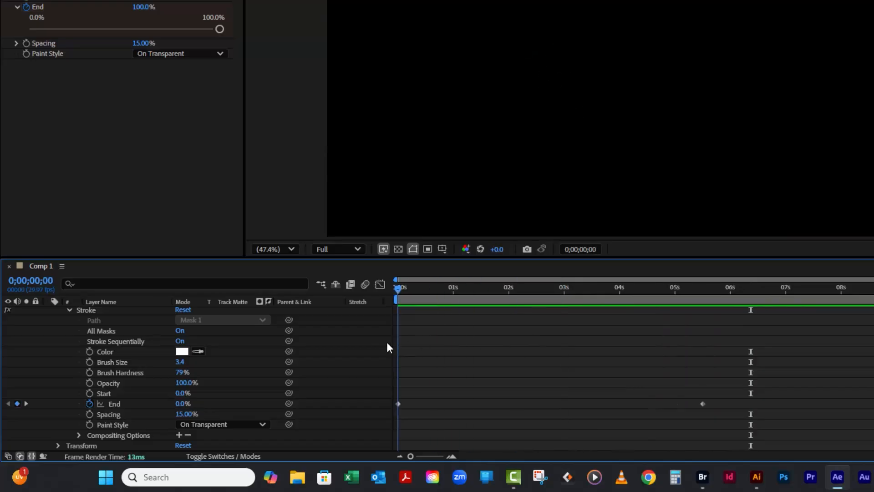
# Try the Reveal Original Image paint style on the Stroke effect and scrub through the animation to check it
pyautogui.click(263, 425)
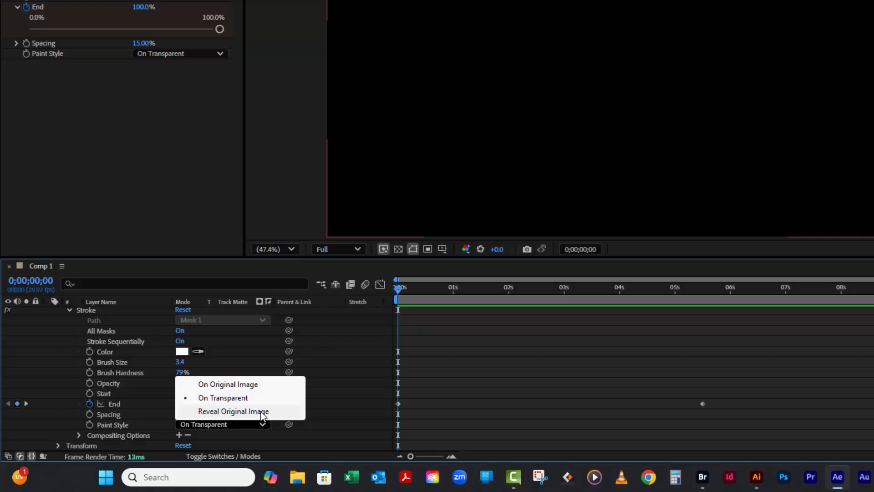
pyautogui.click(263, 414)
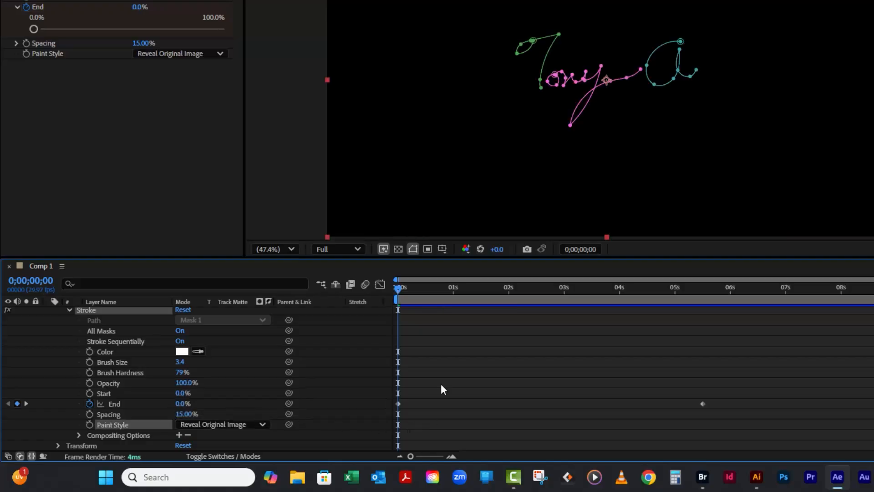
pyautogui.click(264, 190)
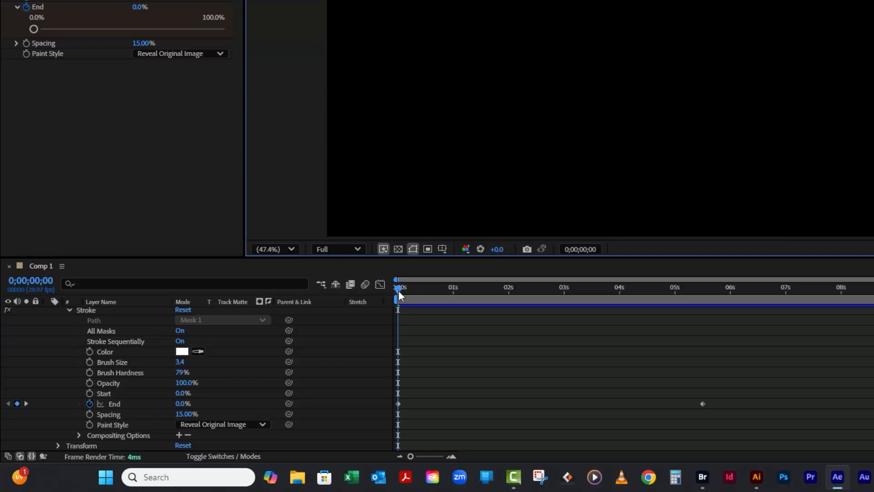
pyautogui.moveTo(397, 291)
pyautogui.mouseDown()
pyautogui.moveTo(681, 391)
pyautogui.moveTo(768, 398)
pyautogui.moveTo(619, 409)
pyautogui.mouseUp()
pyautogui.moveTo(555, 416)
pyautogui.mouseDown()
pyautogui.moveTo(400, 418)
pyautogui.moveTo(384, 427)
pyautogui.mouseUp()
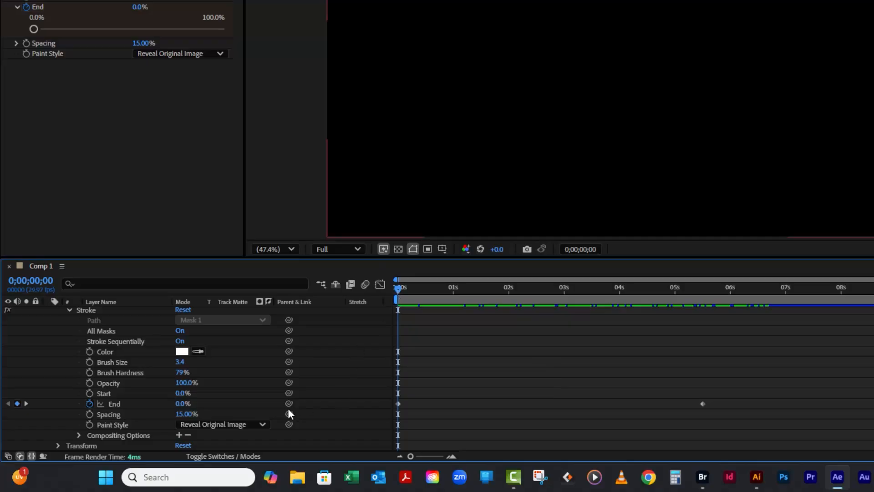
# Switch the Stroke effect's Paint Style back to On Transparent, and scrub the animation with the Stroke properties collapsed
pyautogui.click(262, 424)
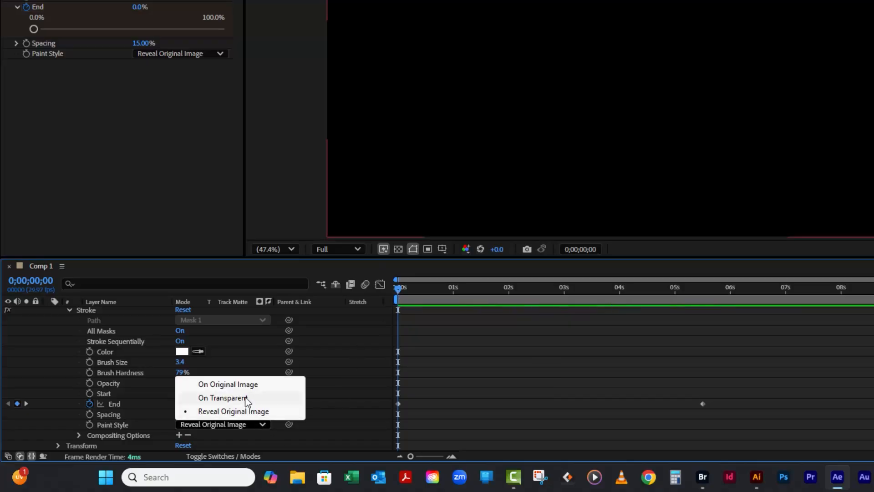
pyautogui.click(244, 397)
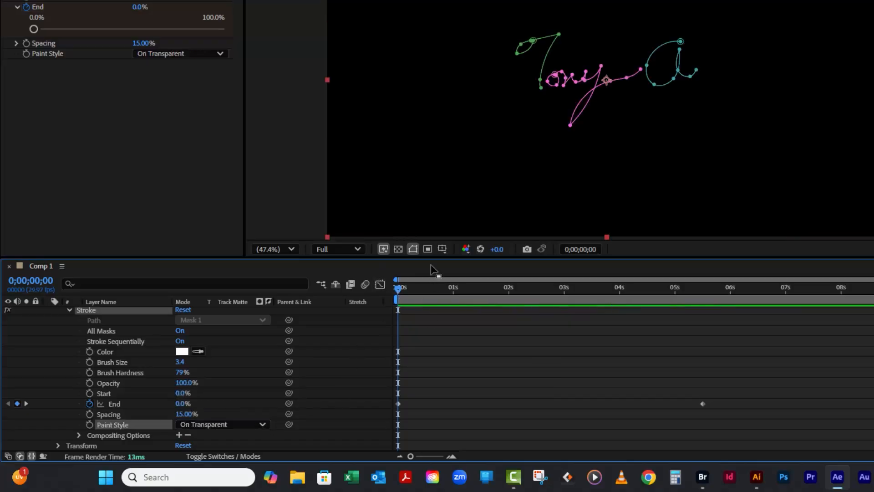
pyautogui.click(572, 336)
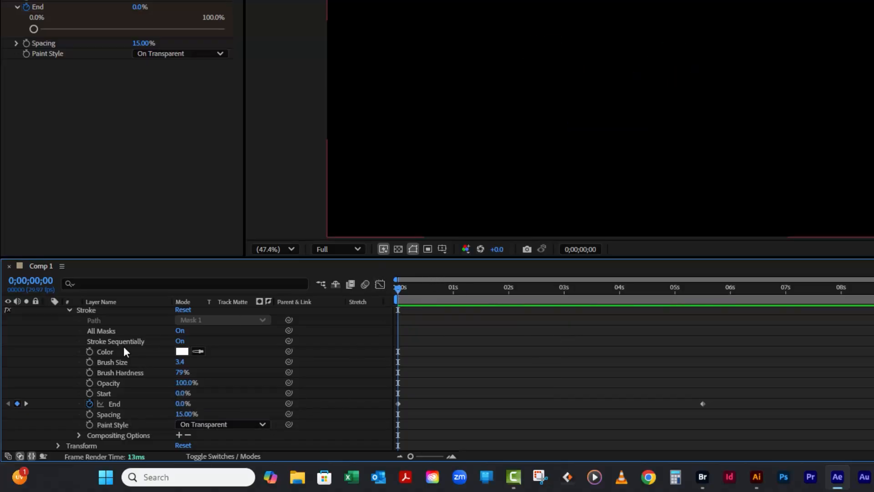
pyautogui.click(68, 309)
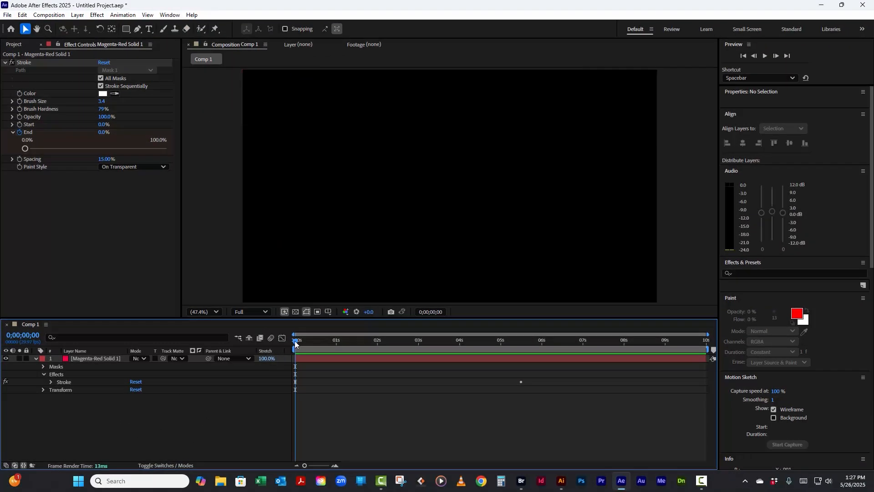
pyautogui.moveTo(293, 341); pyautogui.dragTo(526, 383)
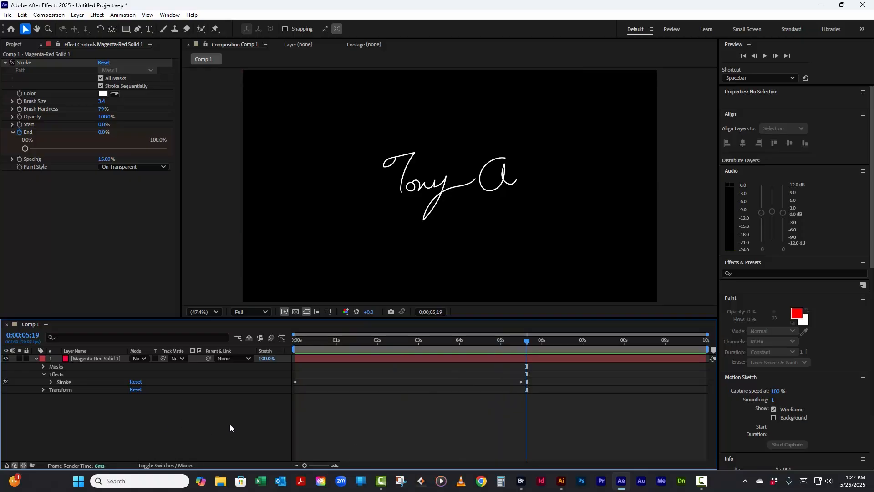
# Draw a curved open underline mask beneath the signature on the solid layer with the Pen tool, and adjust its placement
pyautogui.click(137, 29)
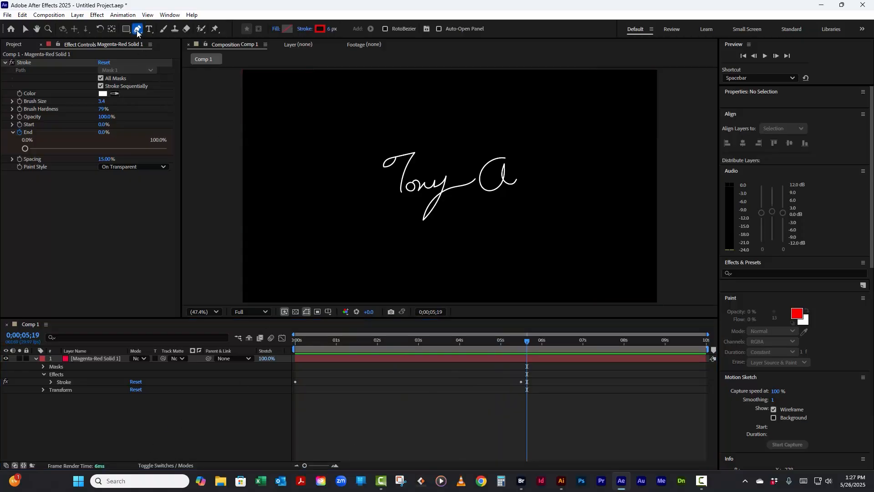
pyautogui.click(43, 367)
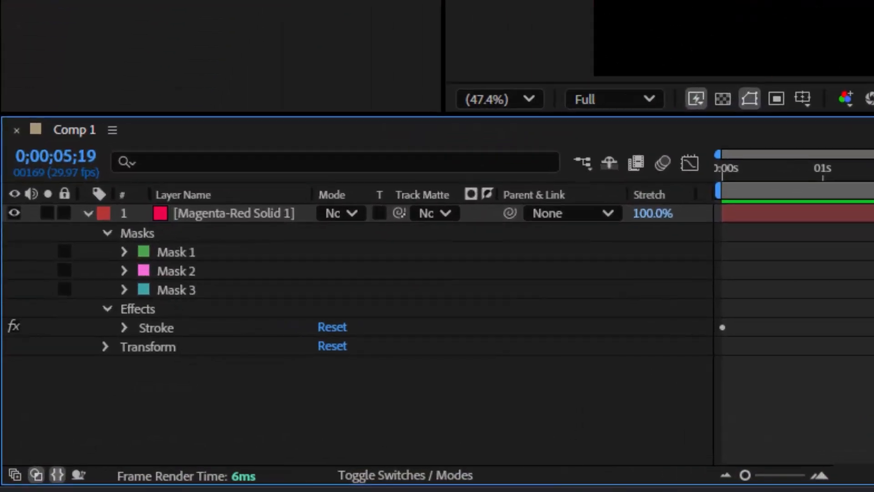
pyautogui.click(253, 217)
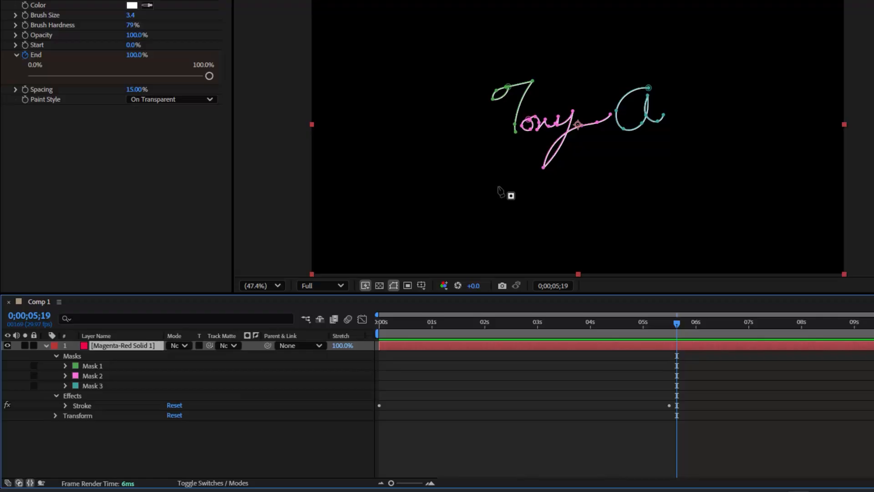
pyautogui.moveTo(497, 187); pyautogui.dragTo(518, 156)
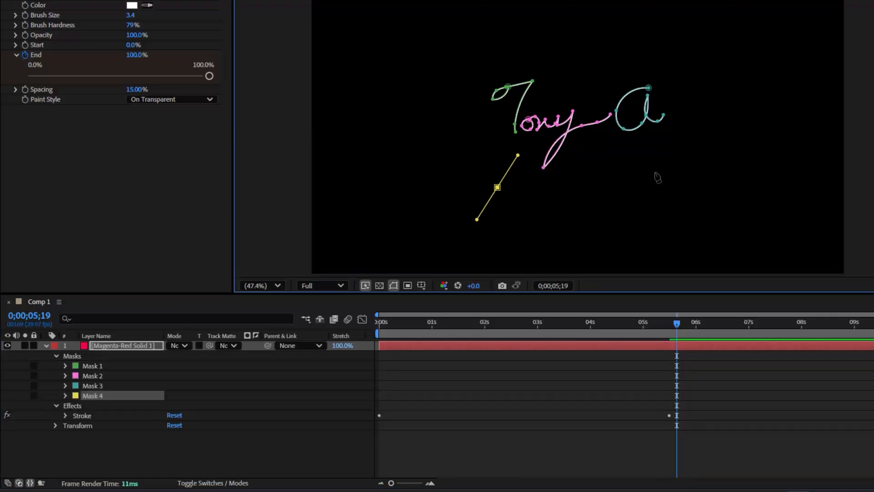
pyautogui.moveTo(654, 173); pyautogui.dragTo(693, 137)
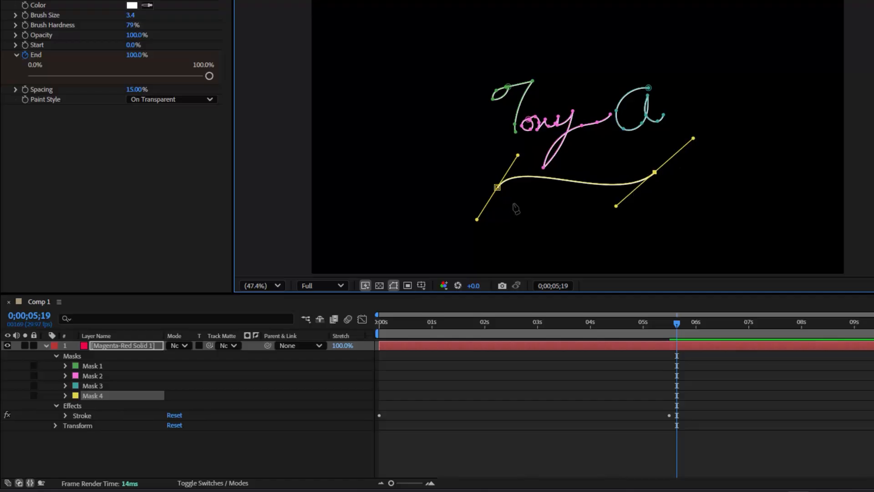
pyautogui.moveTo(555, 184); pyautogui.dragTo(570, 150)
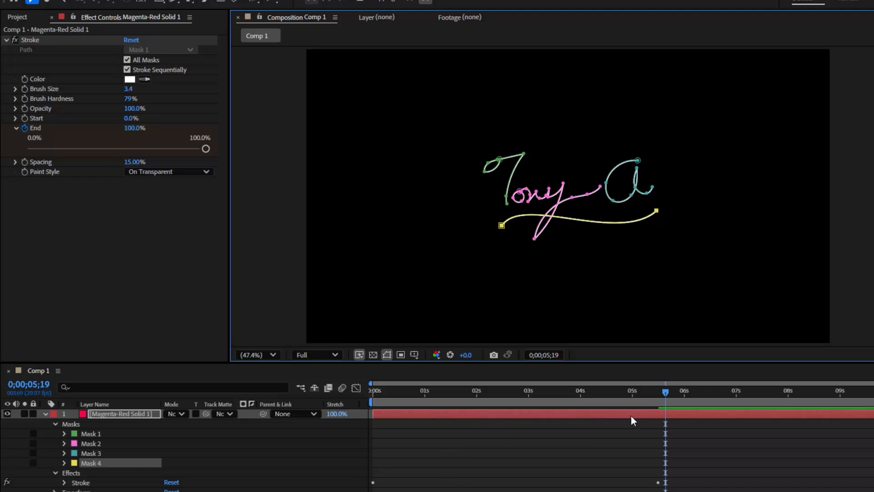
# Return to the start of the timeline, deselect the layer and play the animation to check the underline being drawn
pyautogui.moveTo(666, 392); pyautogui.dragTo(339, 419)
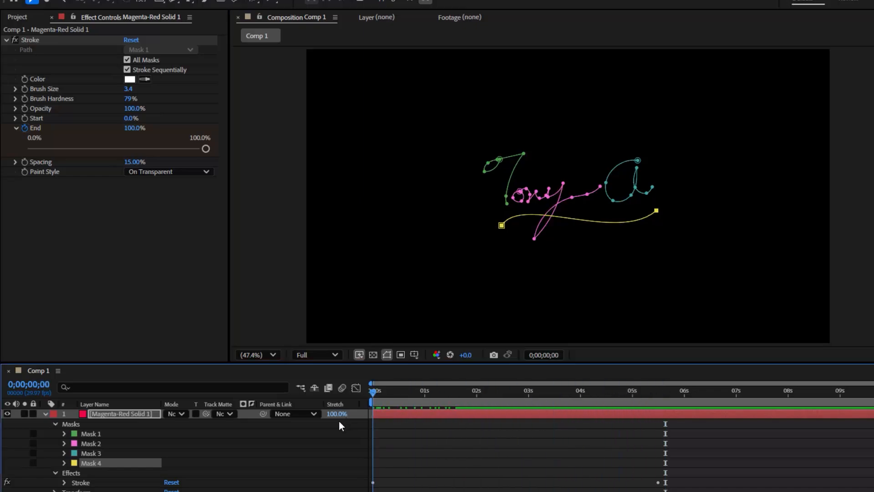
pyautogui.click(247, 299)
pyautogui.click(198, 476)
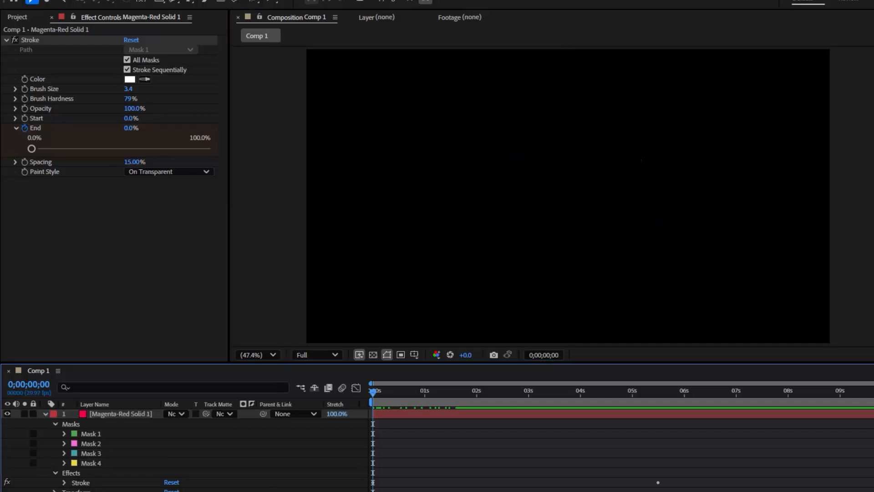
pyautogui.press('space')
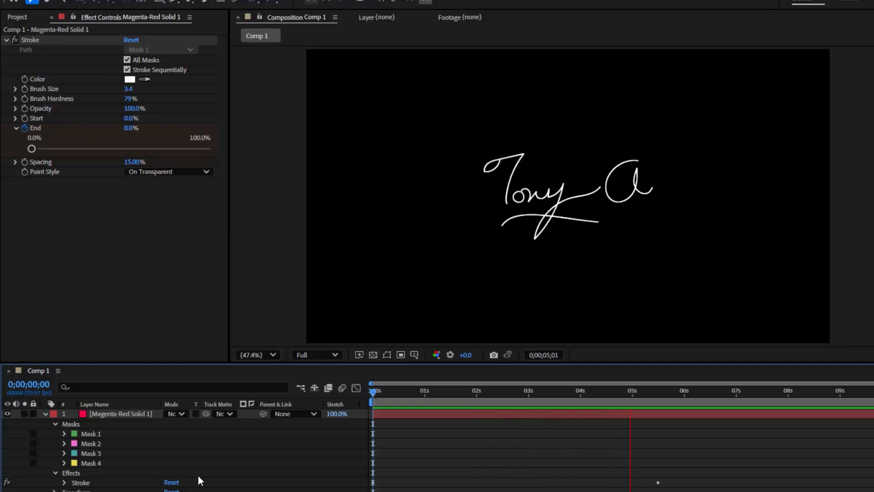
pyautogui.press('space')
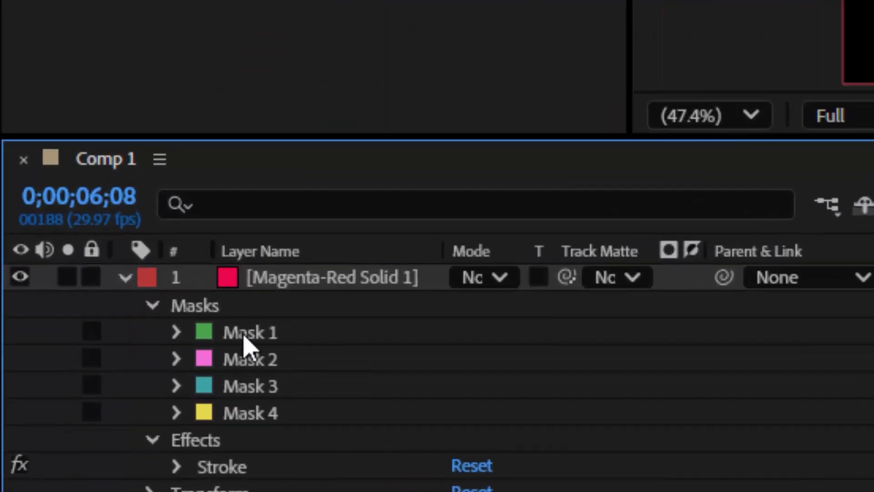
# Try moving Mask 4 above Mask 1 in the mask order, and play the animation from the start with nothing selected
pyautogui.click(244, 337)
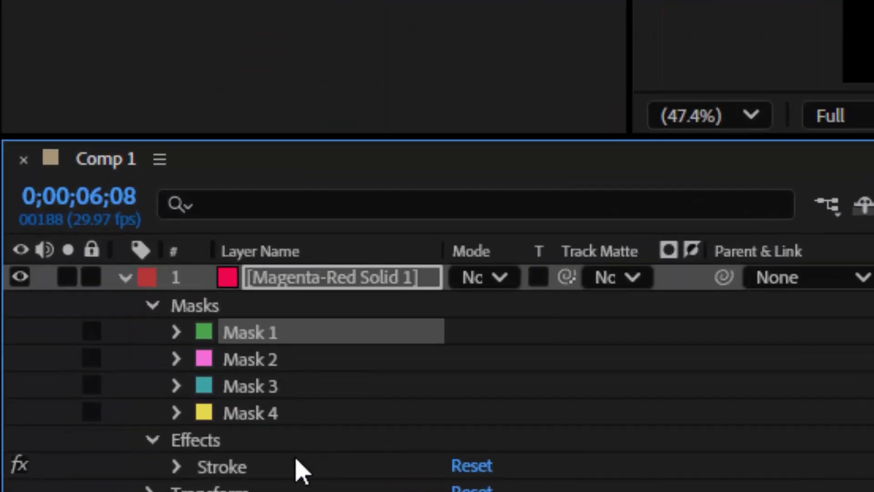
pyautogui.click(254, 420)
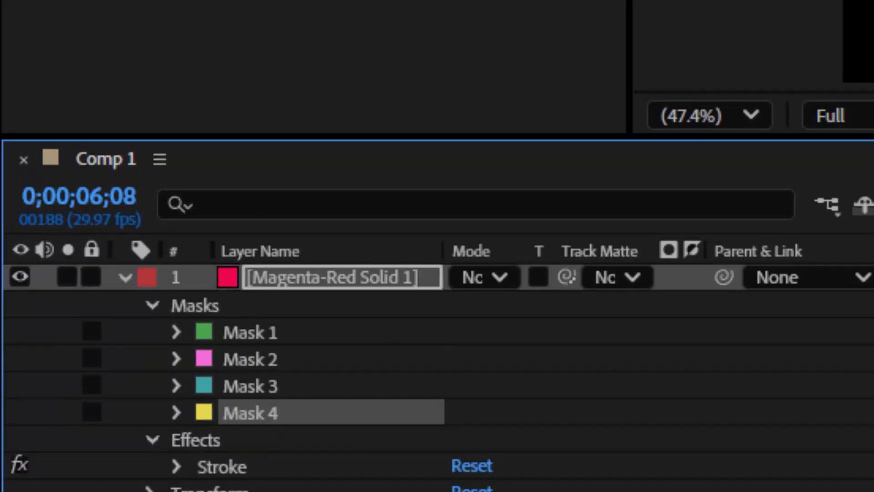
pyautogui.moveTo(296, 422); pyautogui.dragTo(305, 333)
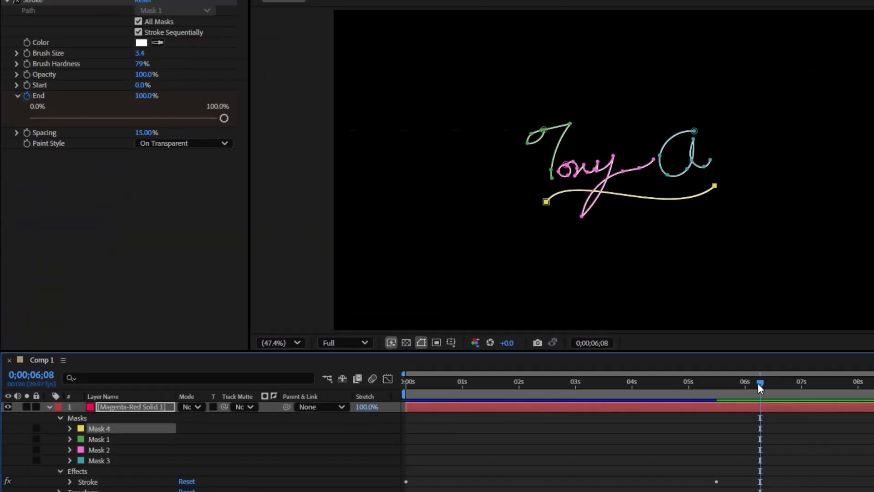
pyautogui.moveTo(759, 383); pyautogui.dragTo(327, 426)
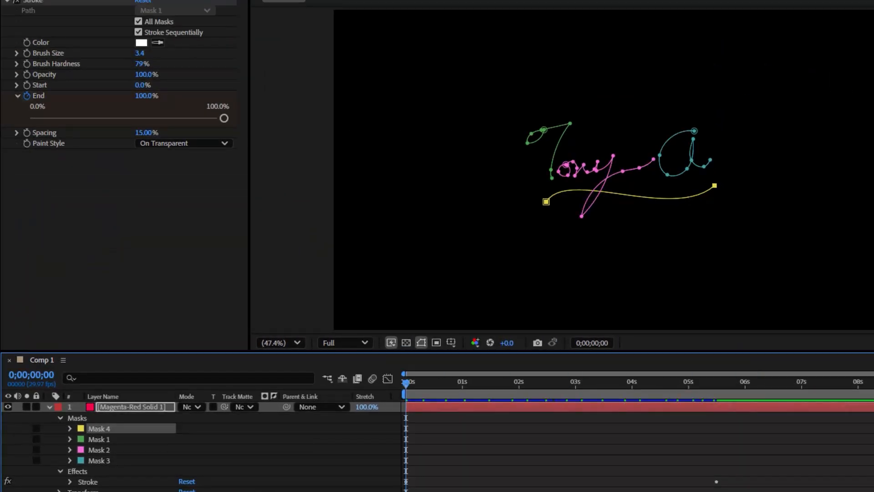
pyautogui.click(282, 252)
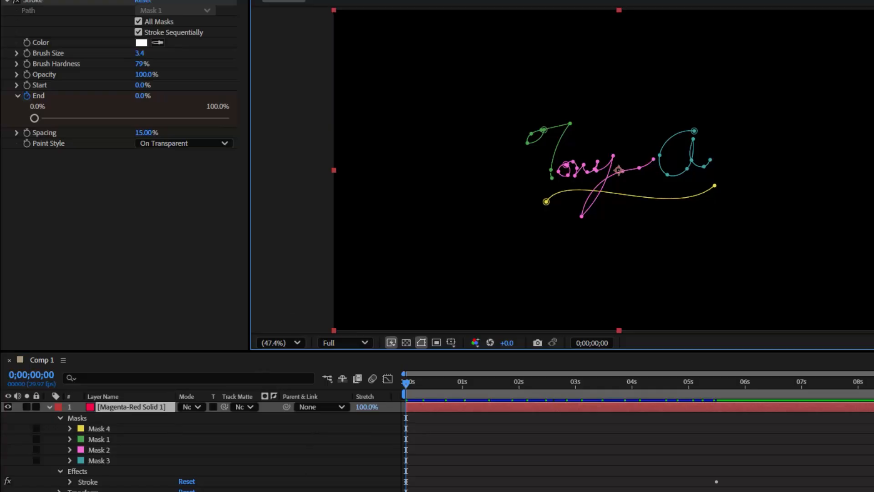
pyautogui.press('F2')
pyautogui.press('space')
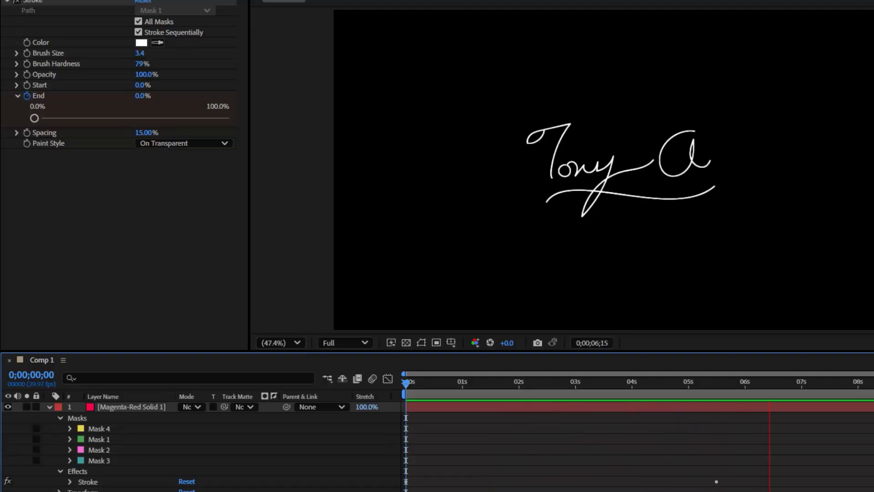
# Move Mask 4 back below Mask 3 in the mask order and deselect everything
pyautogui.click(99, 428)
pyautogui.moveTo(101, 427); pyautogui.dragTo(102, 461)
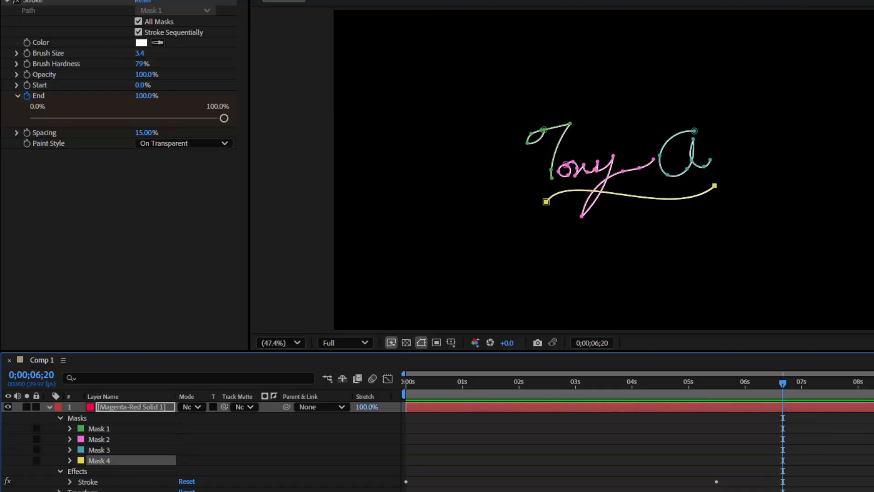
pyautogui.hotkey('ctrl', 'shift', 'a')
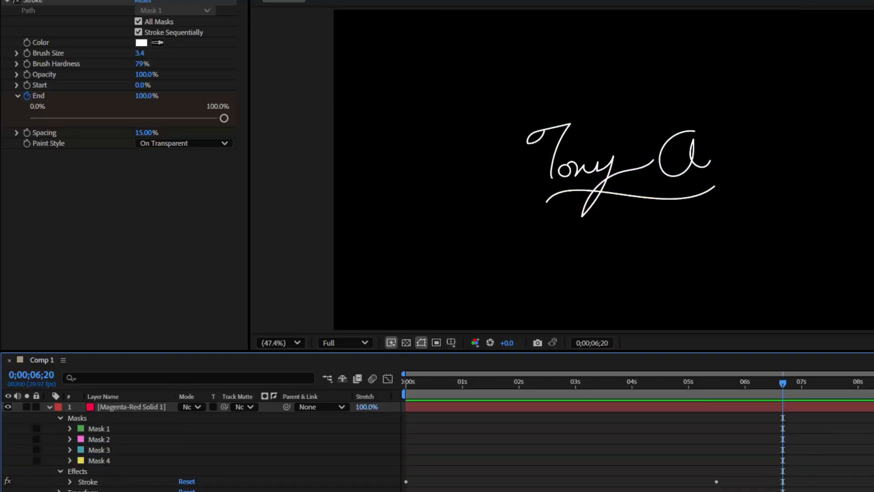